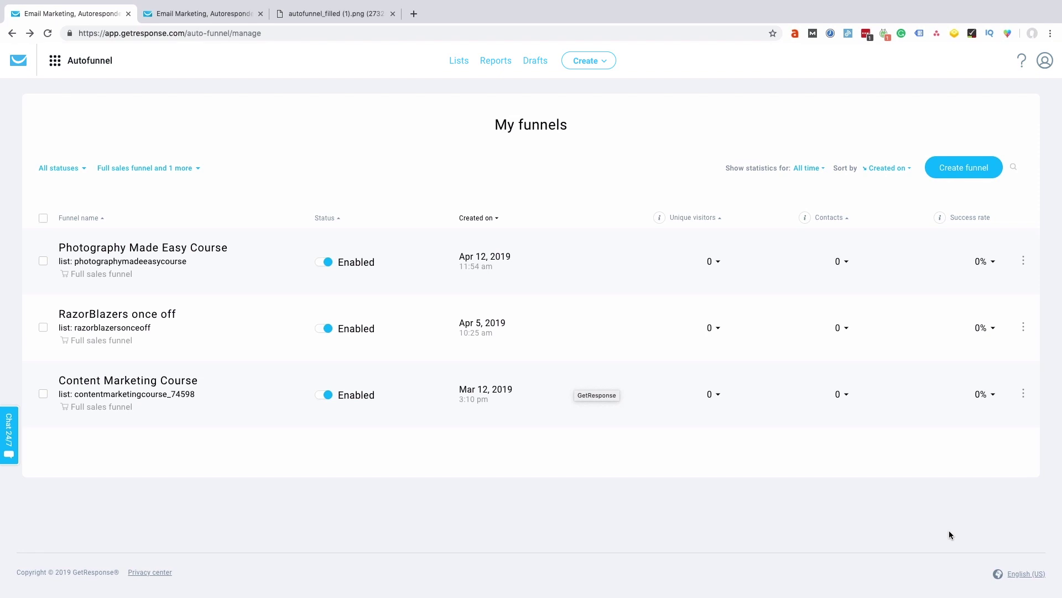
# Create a new funnel named 'Photography course' that sells a product.
pyautogui.click(964, 168)
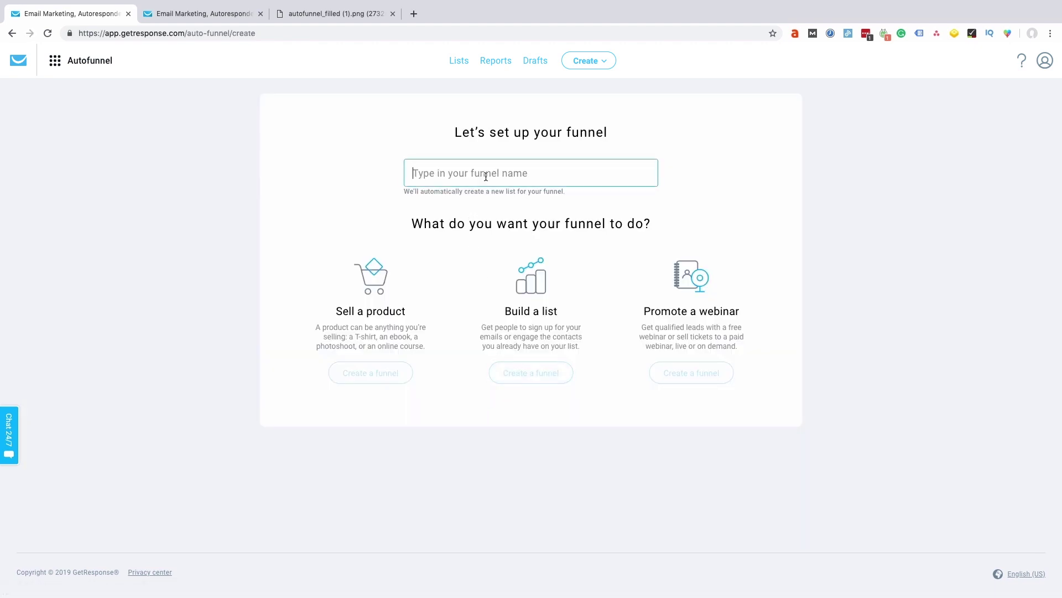
pyautogui.write('Photography course')
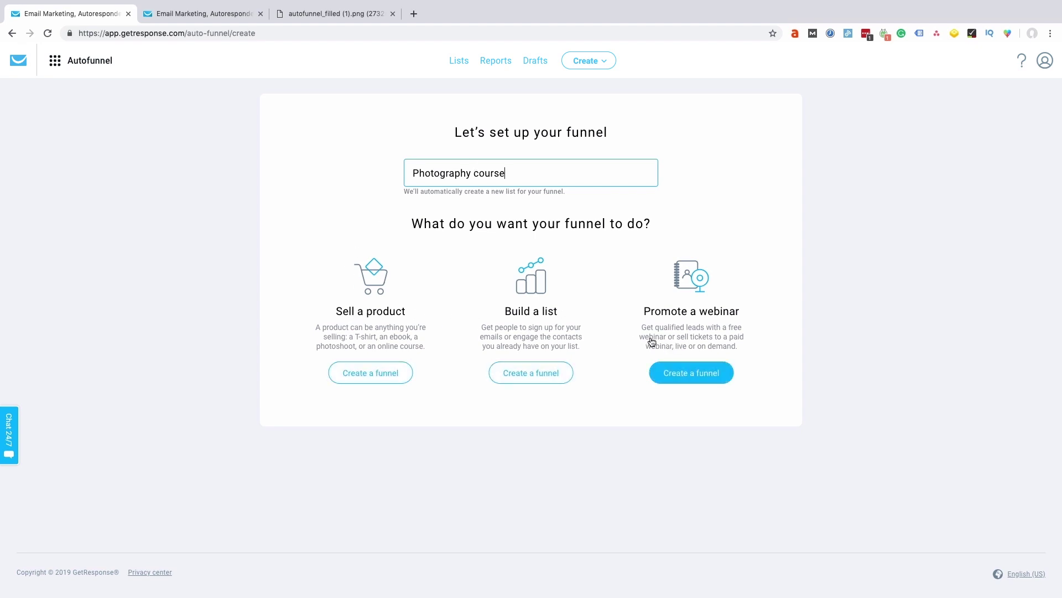
pyautogui.click(372, 379)
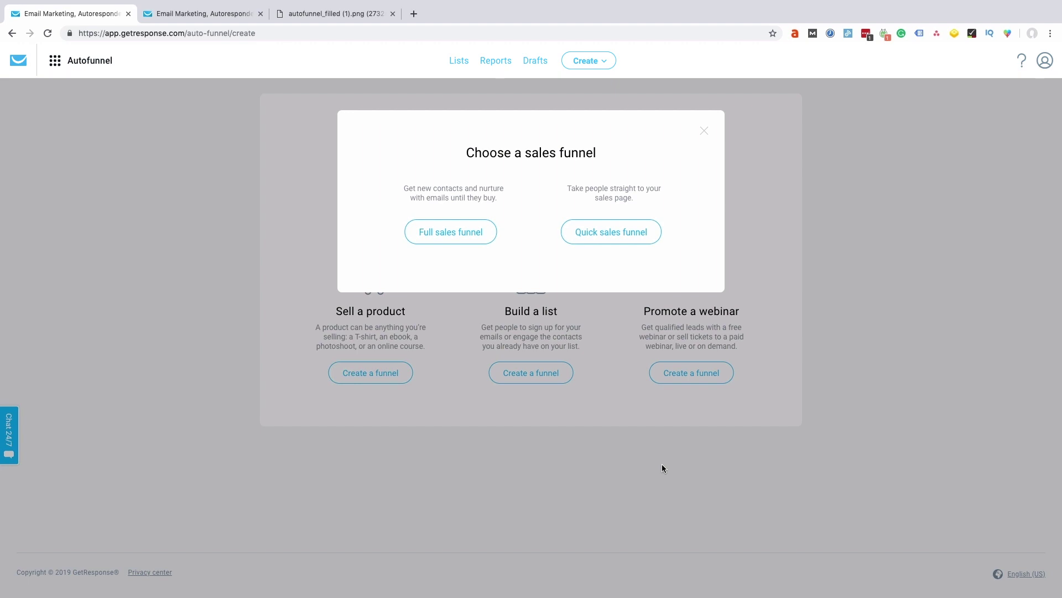
# Make it a full sales funnel selling Photography Made Easy ($149.00) through Stripe, and save.
pyautogui.click(450, 239)
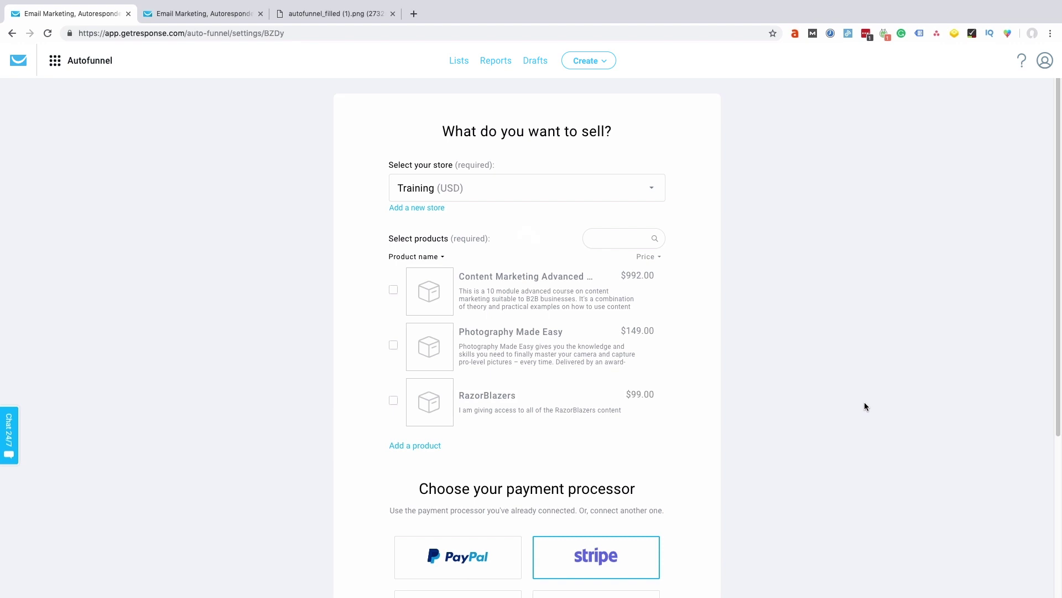
pyautogui.click(393, 347)
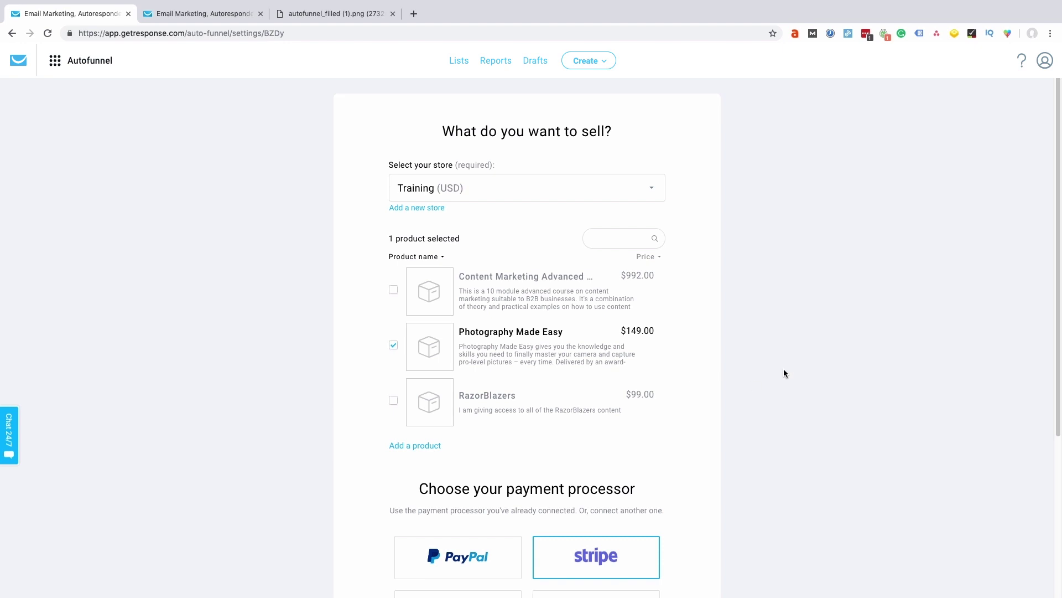
pyautogui.scroll(-5, 783, 373)
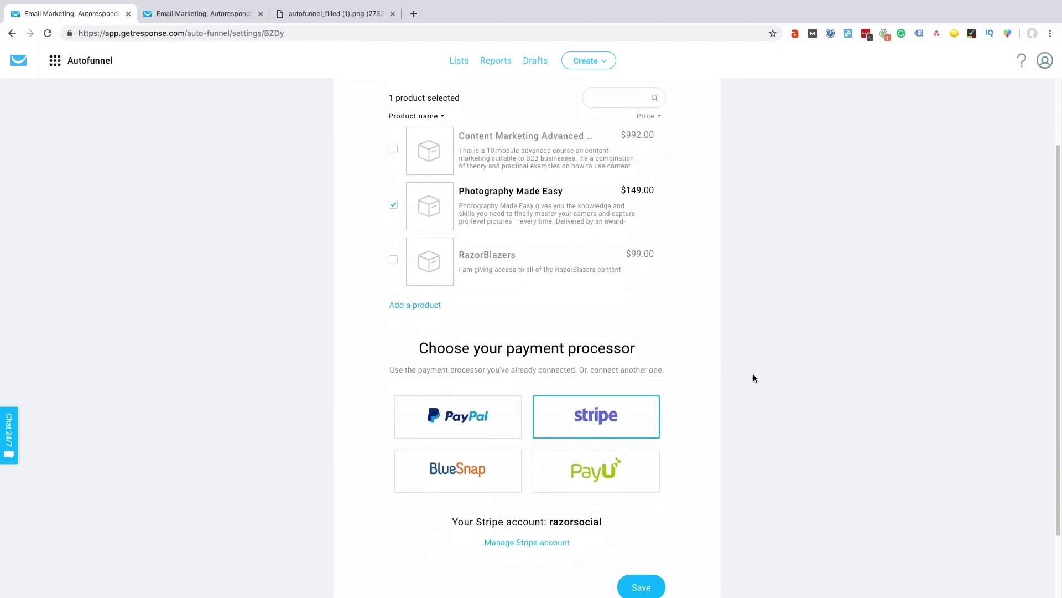
pyautogui.scroll(-1, 753, 376)
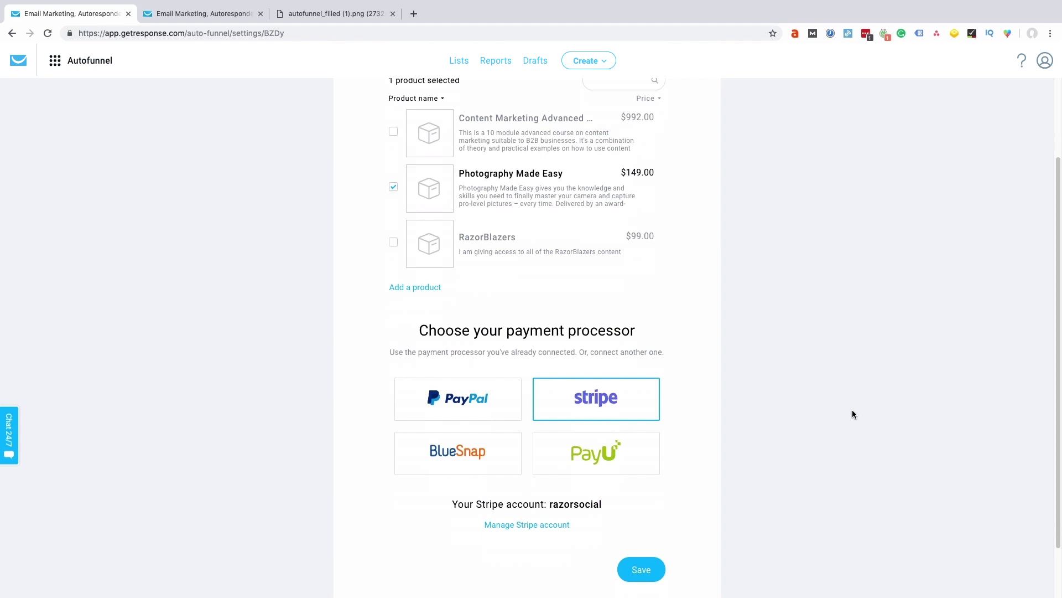
pyautogui.scroll(-1, 617, 408)
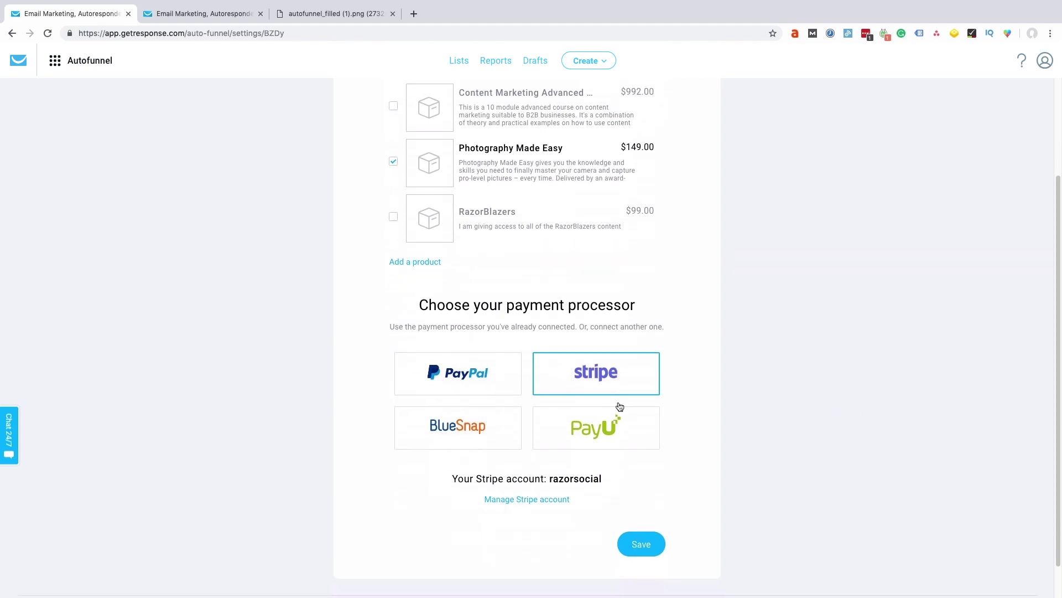
pyautogui.click(644, 545)
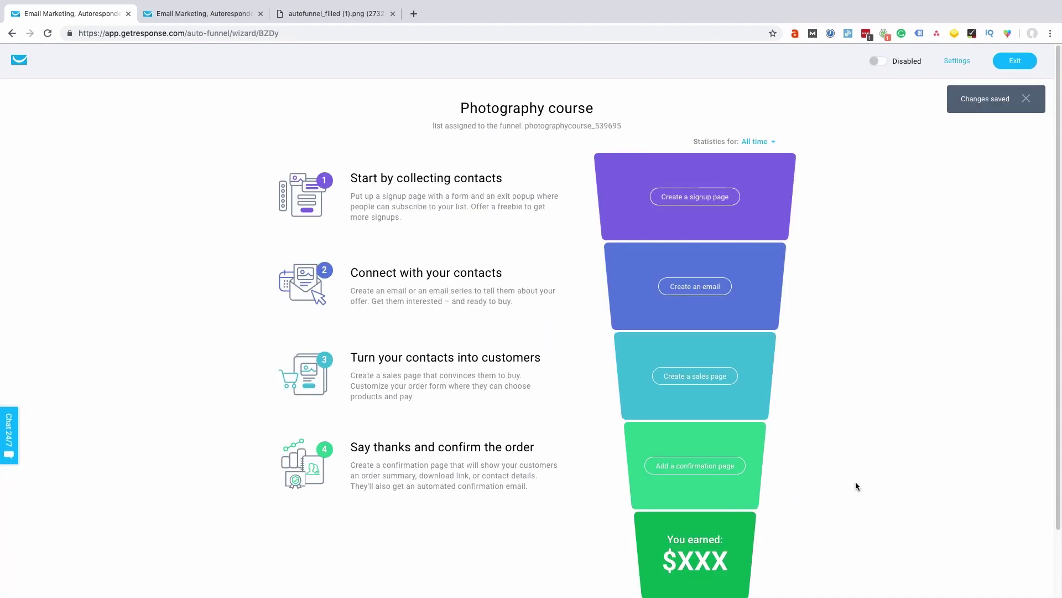
pyautogui.scroll(-1, 853, 465)
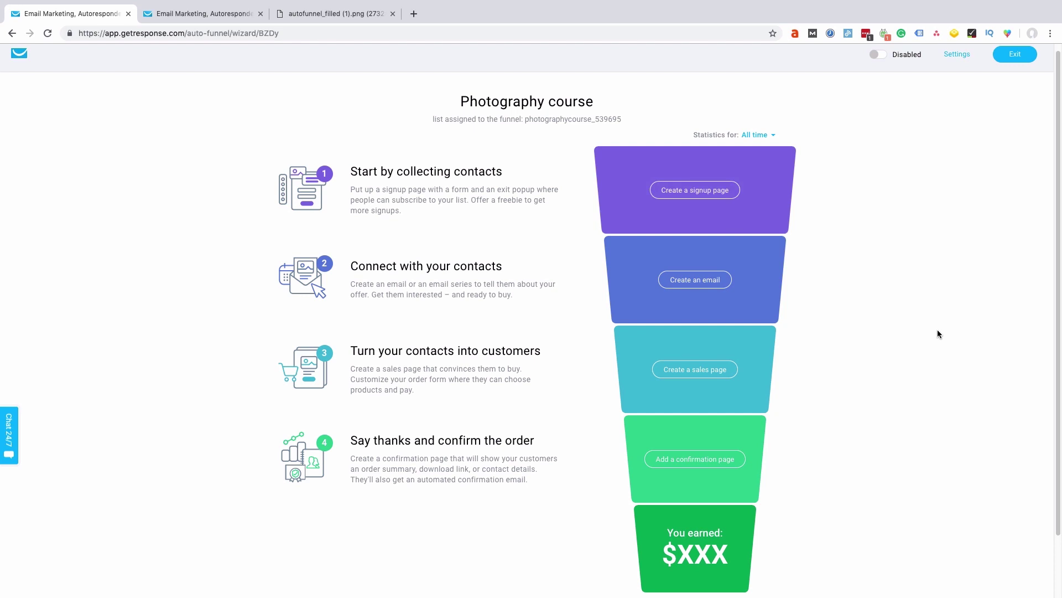
# Start the funnel's signup page from the Healthy diet course template and go to its page name.
pyautogui.click(689, 197)
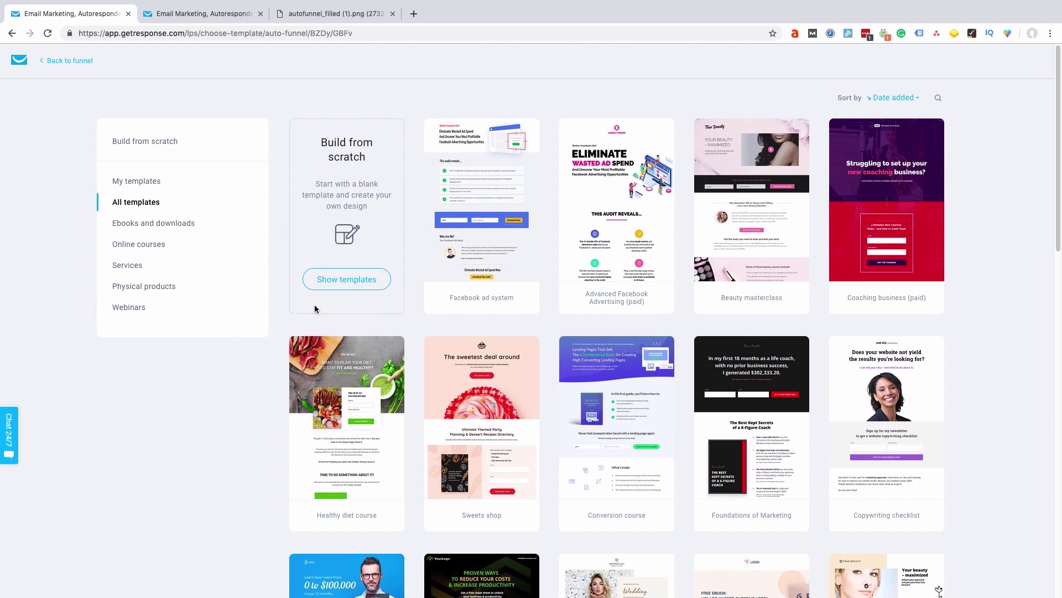
pyautogui.scroll(-1, 314, 309)
pyautogui.moveTo(338, 407)
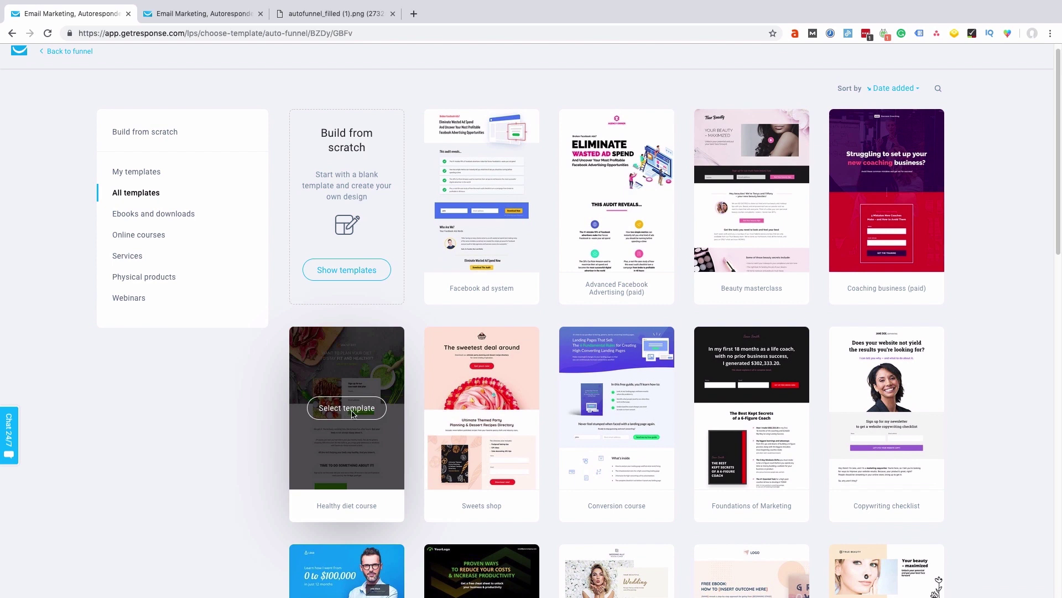
pyautogui.click(352, 414)
pyautogui.click(525, 161)
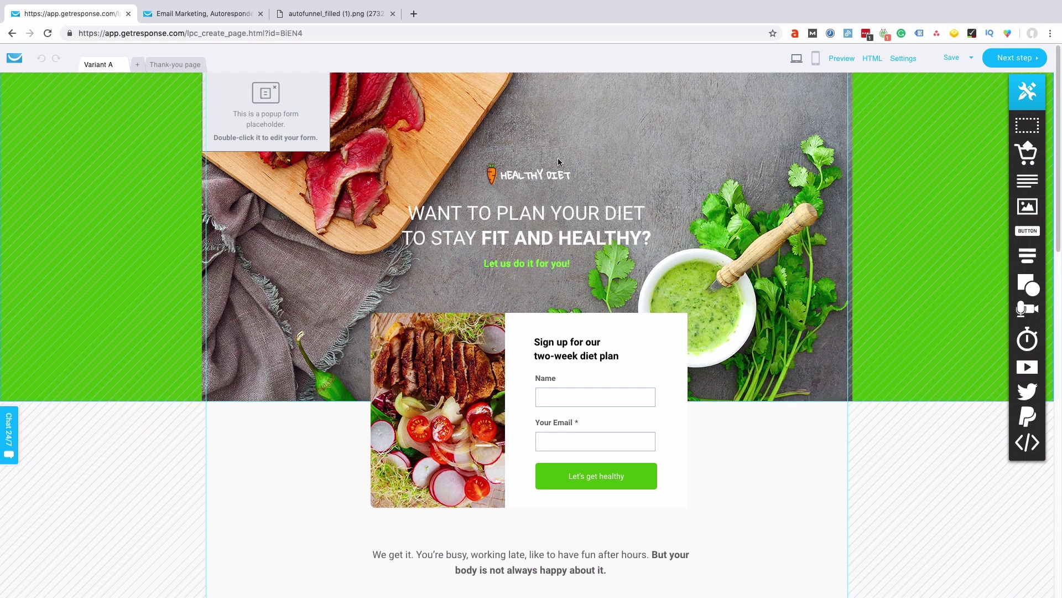
# Delete the popup form placeholder and give the hero a centred, non-repeating, half-scale photographer background.
pyautogui.click(296, 107)
pyautogui.click(322, 79)
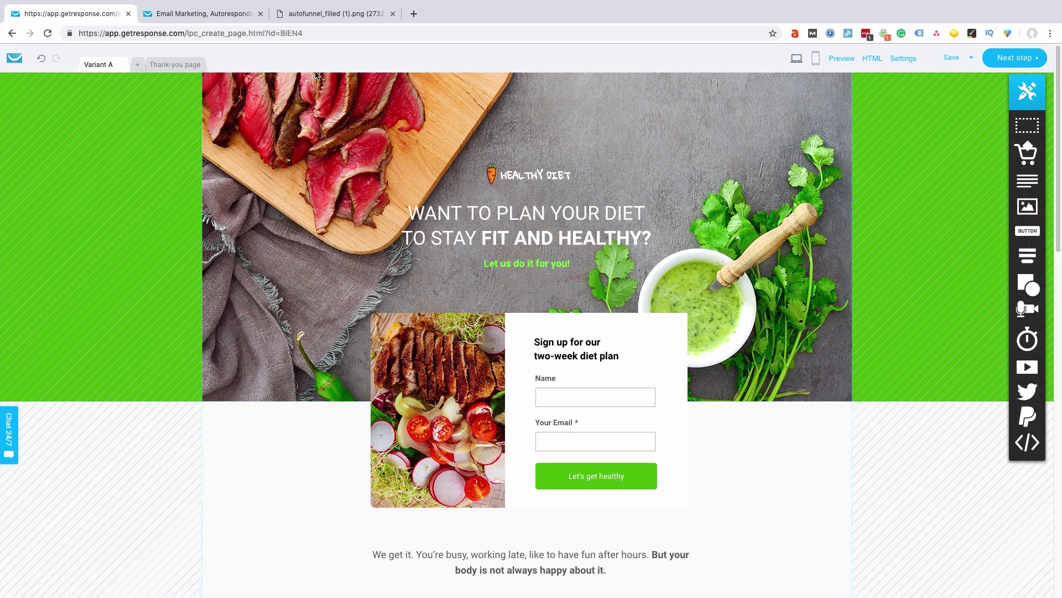
pyautogui.doubleClick(653, 160)
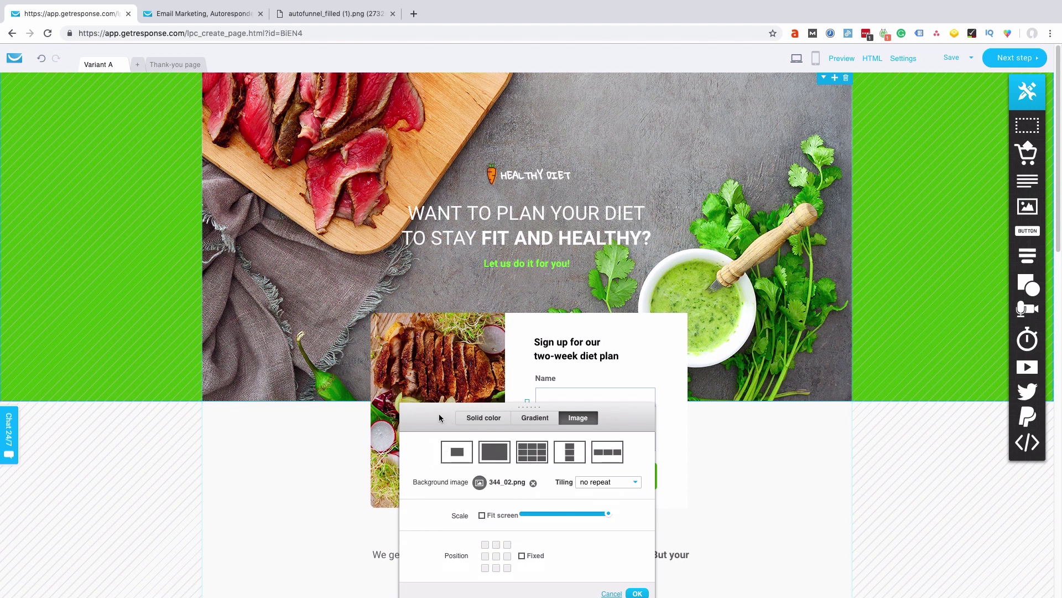
pyautogui.click(533, 484)
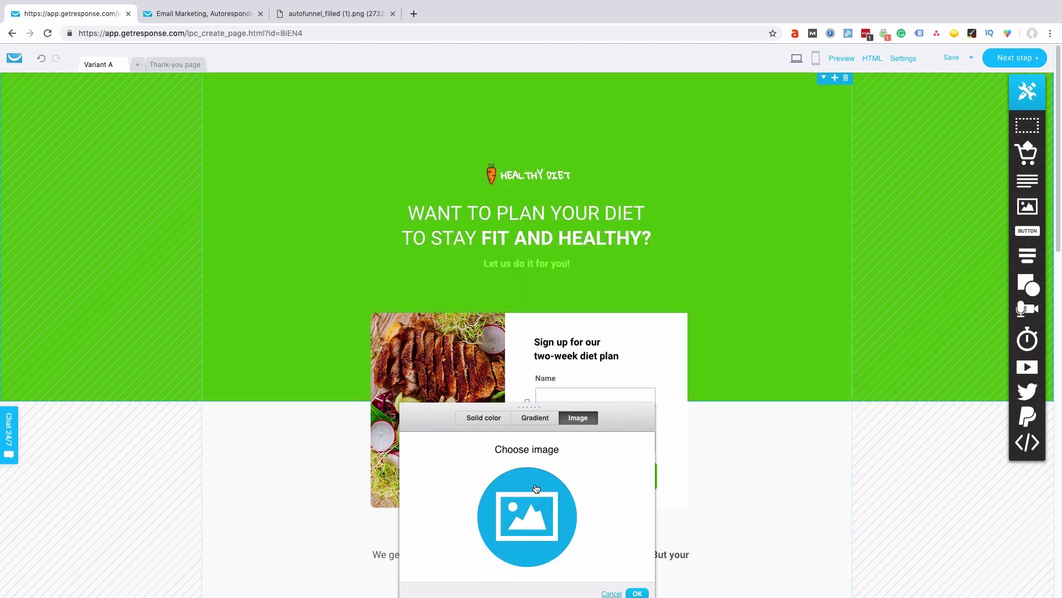
pyautogui.click(527, 532)
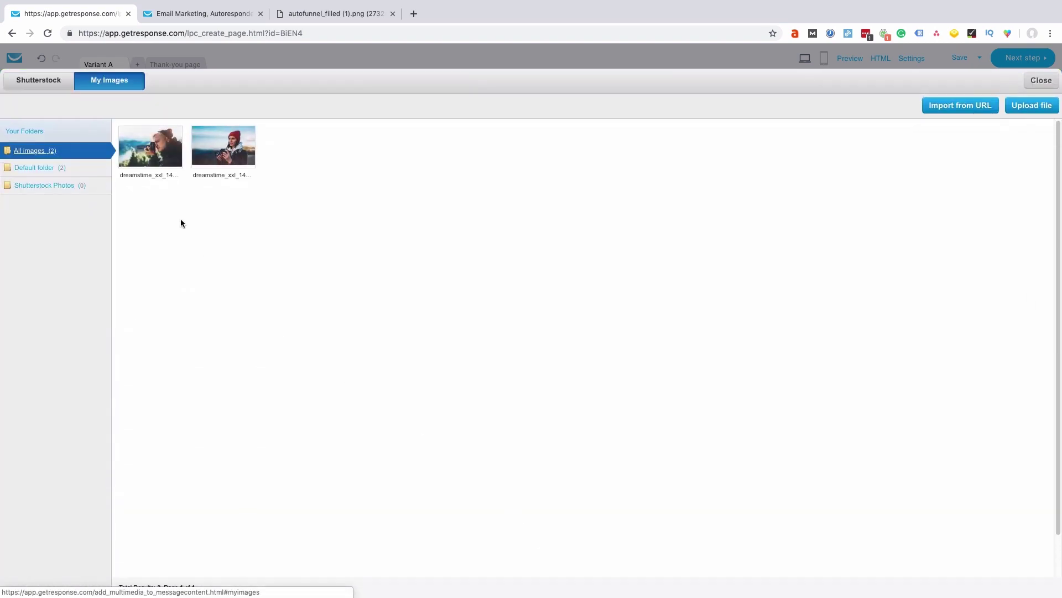
pyautogui.click(160, 155)
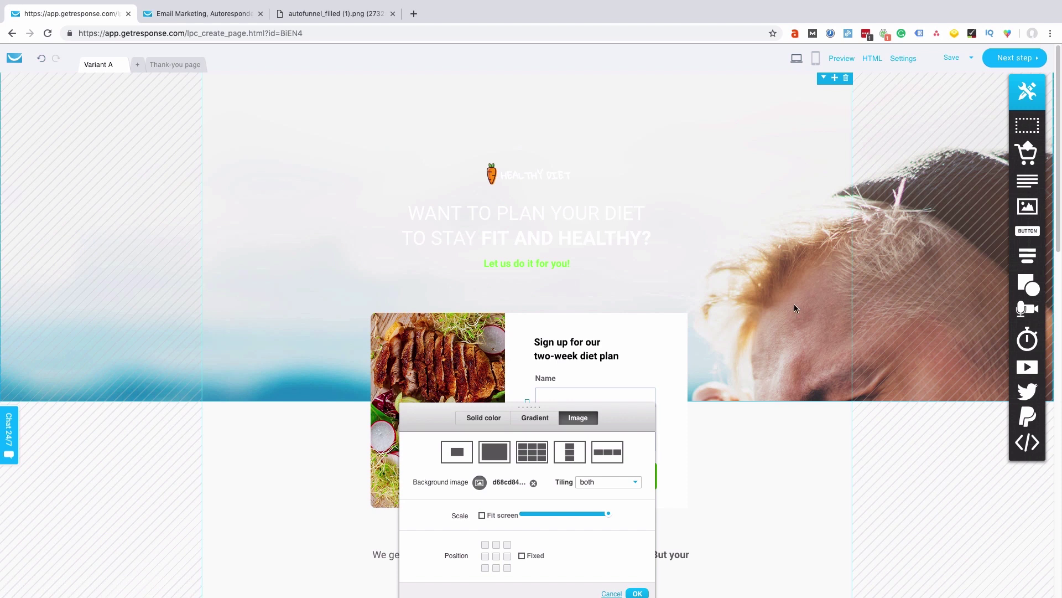
pyautogui.click(453, 455)
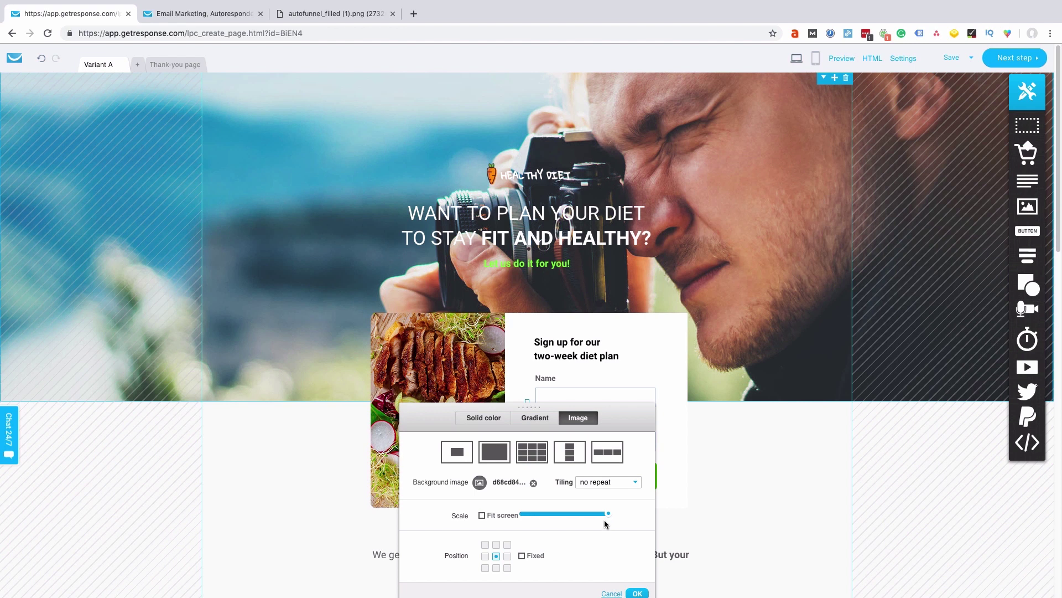
pyautogui.moveTo(602, 516); pyautogui.dragTo(560, 518)
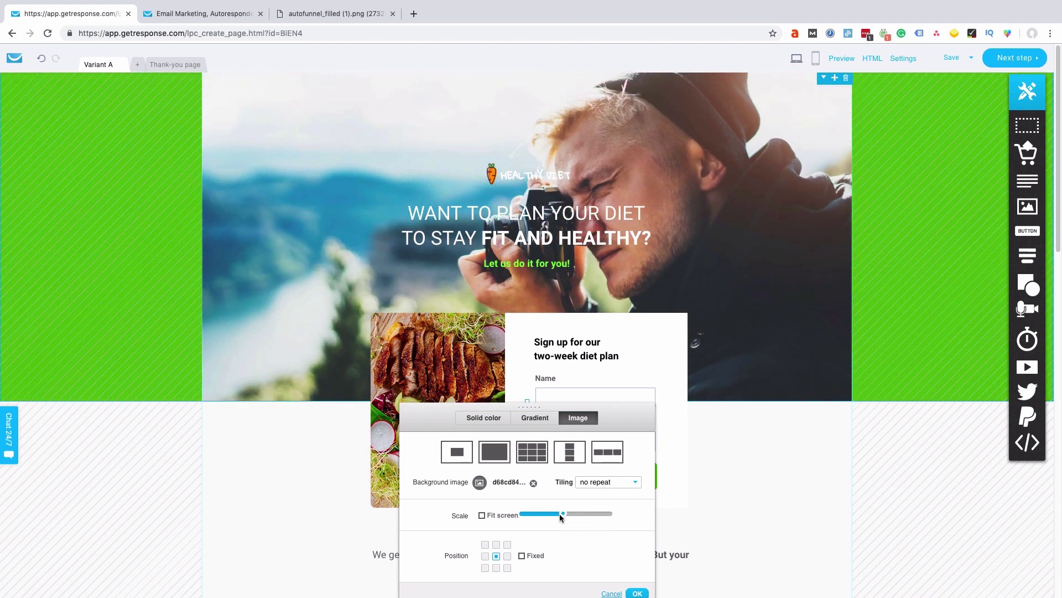
pyautogui.click(636, 592)
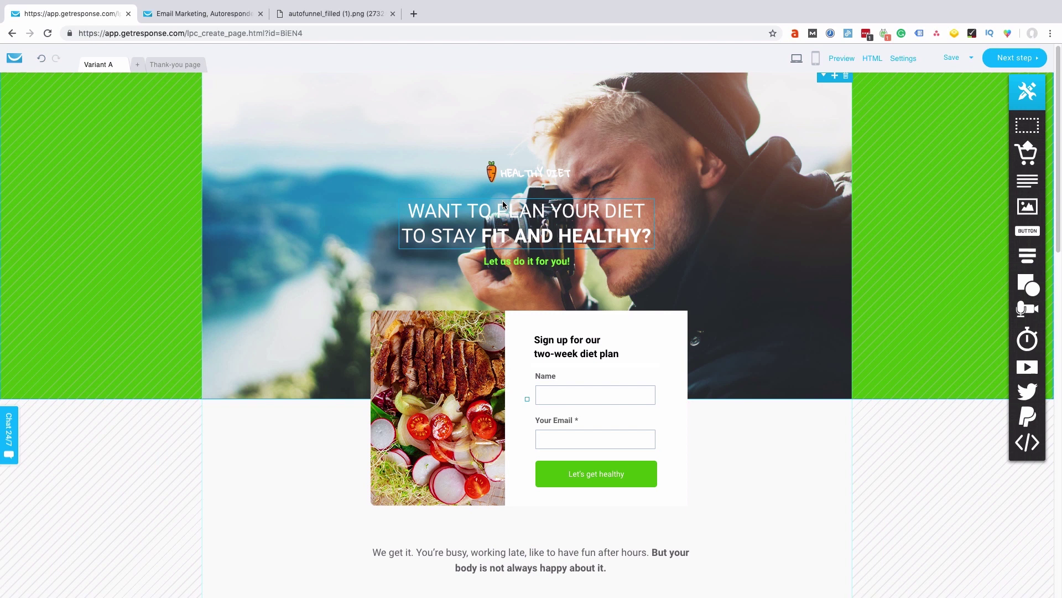
# Move headline and form to the upper left, delete the food image, raise the intro text, add an image.
pyautogui.moveTo(502, 200); pyautogui.dragTo(340, 99)
pyautogui.click(497, 320)
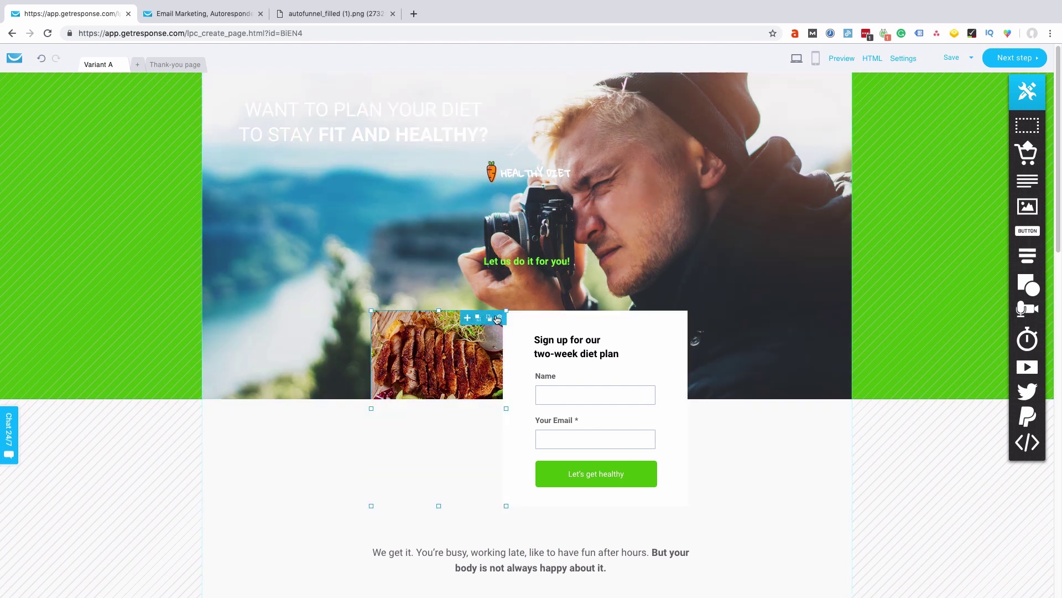
pyautogui.click(498, 319)
pyautogui.moveTo(530, 327); pyautogui.dragTo(289, 184)
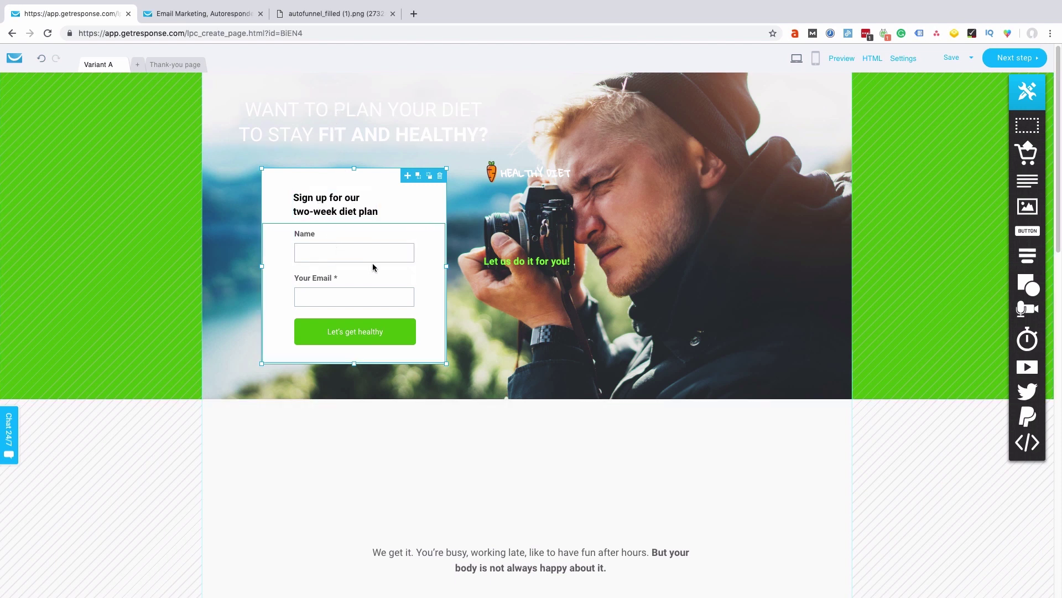
pyautogui.scroll(-1, 373, 263)
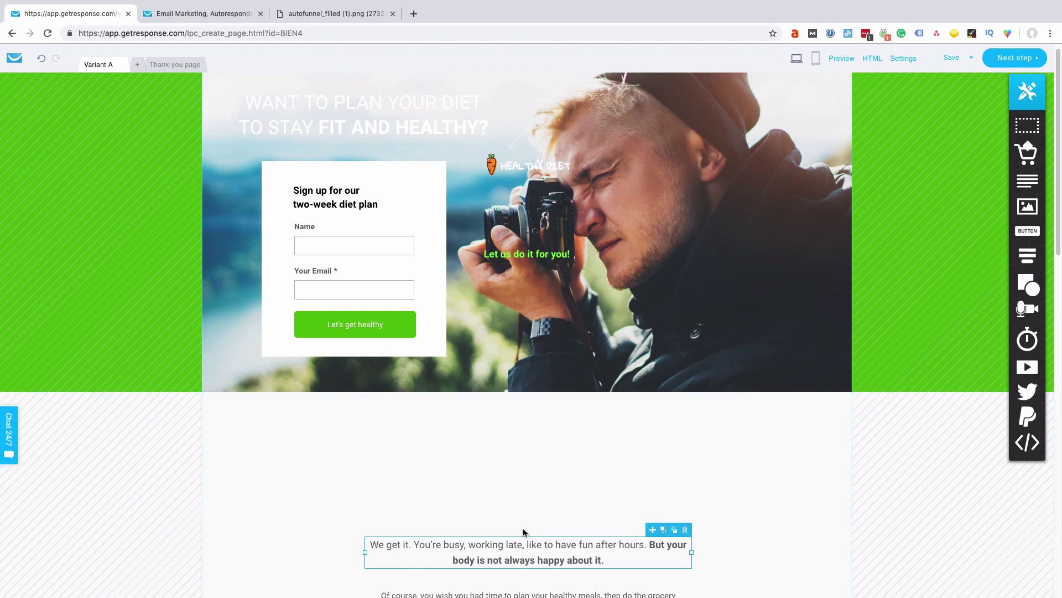
pyautogui.moveTo(523, 527); pyautogui.dragTo(504, 403)
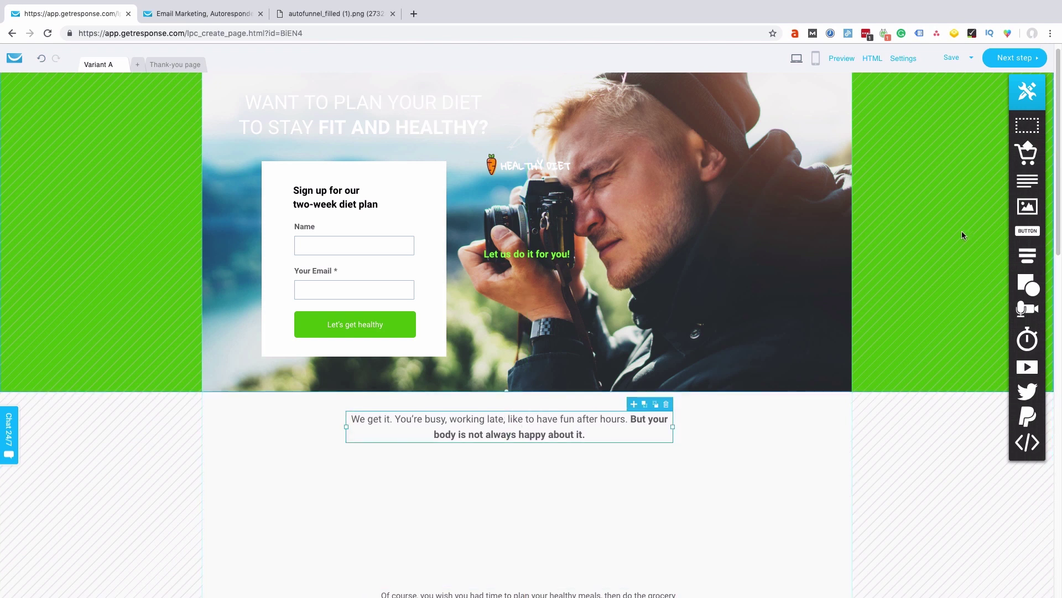
pyautogui.moveTo(1027, 206); pyautogui.dragTo(510, 526)
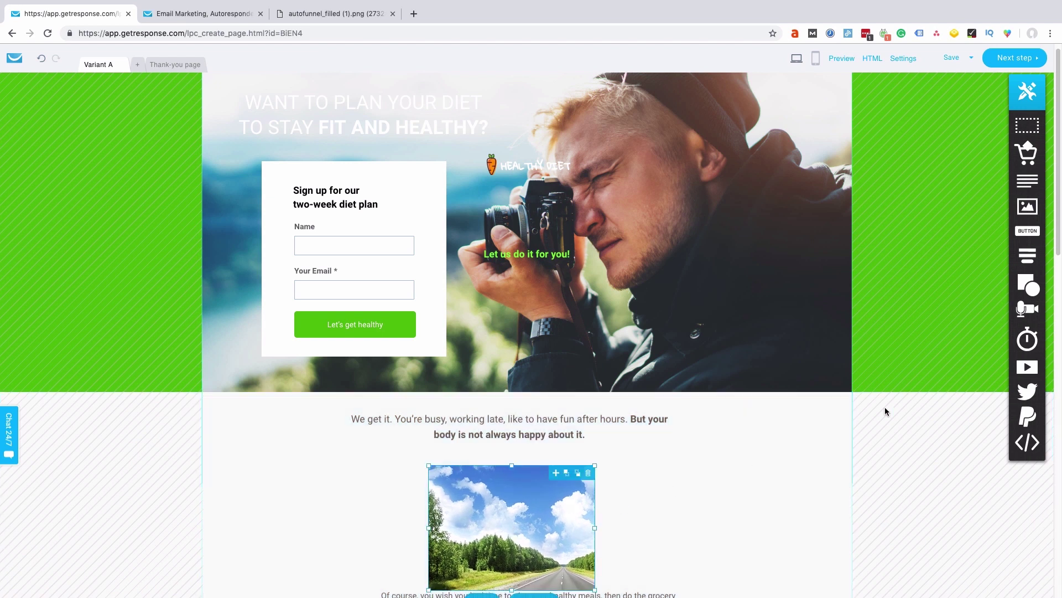
# Create a mobile version of the signup page.
pyautogui.moveTo(1028, 391)
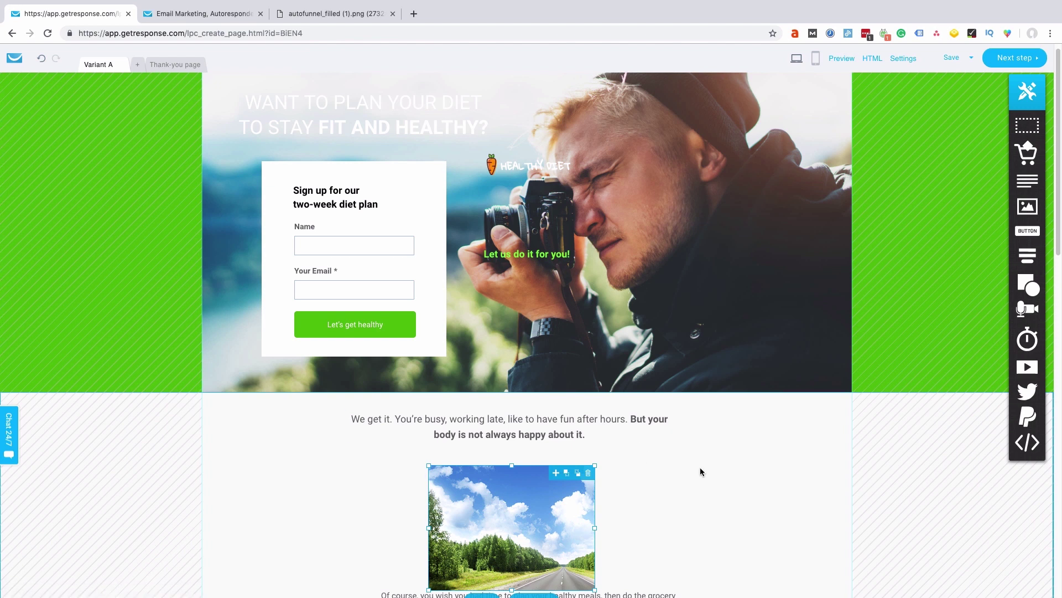
pyautogui.click(815, 61)
pyautogui.click(542, 367)
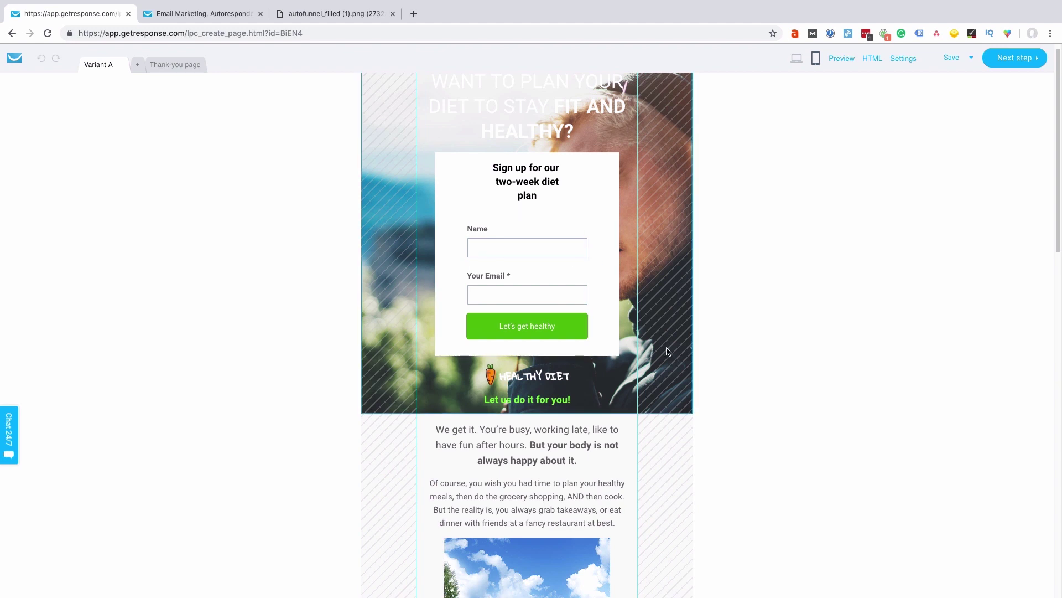
# Save the signup page and exit back to the funnel.
pyautogui.click(972, 58)
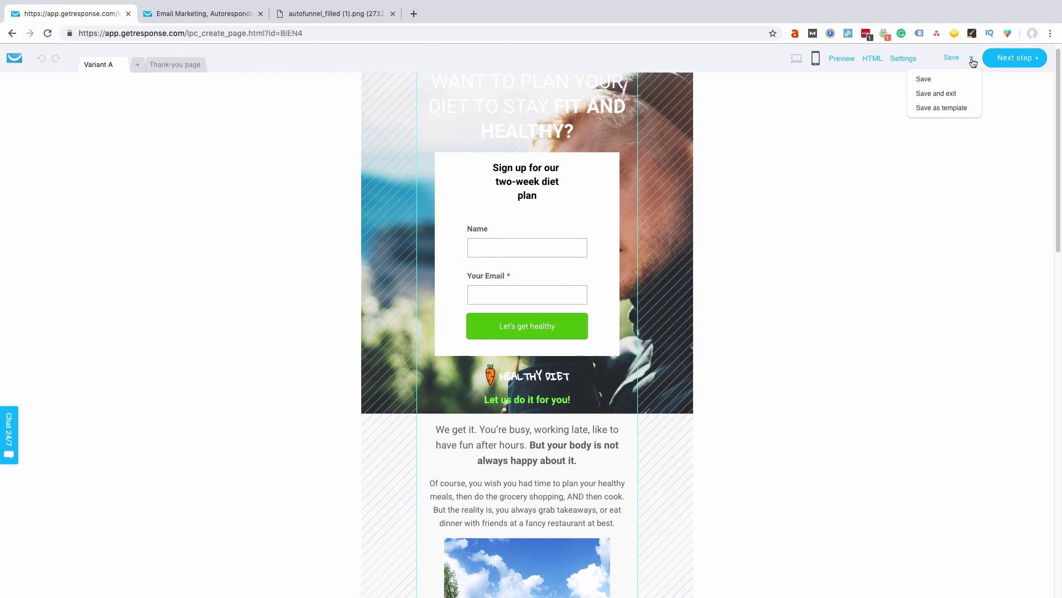
pyautogui.click(936, 93)
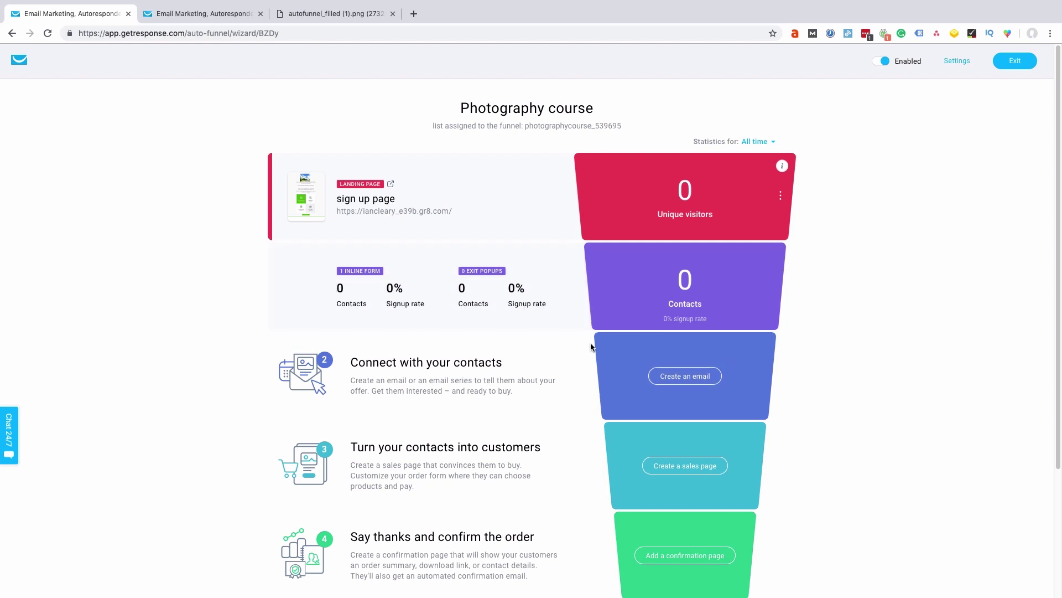
# Create the funnel's welcome email named 'first email' with subject 'Welcome'.
pyautogui.click(678, 376)
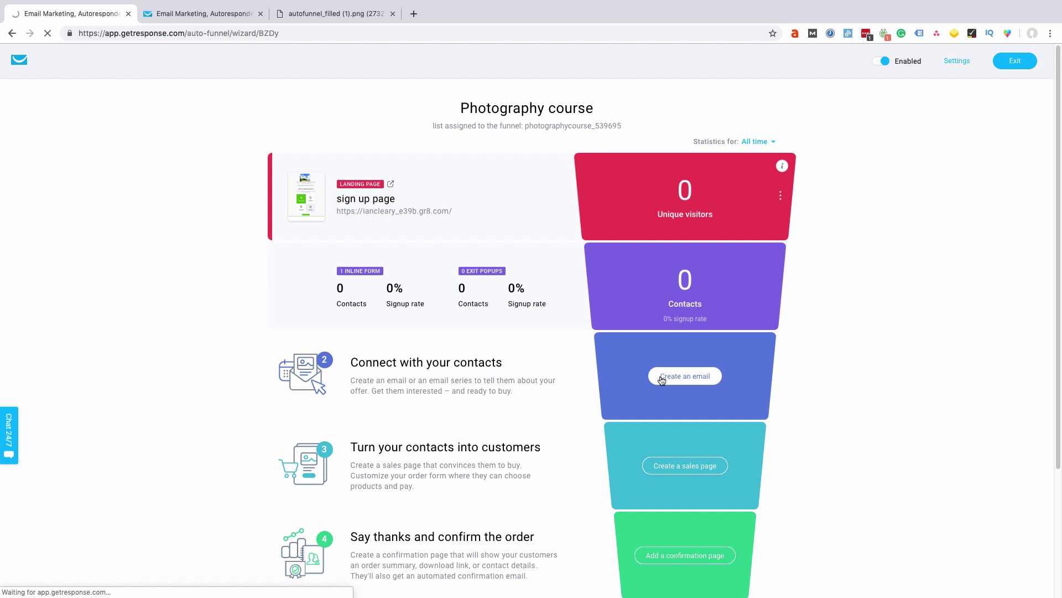
pyautogui.click(425, 197)
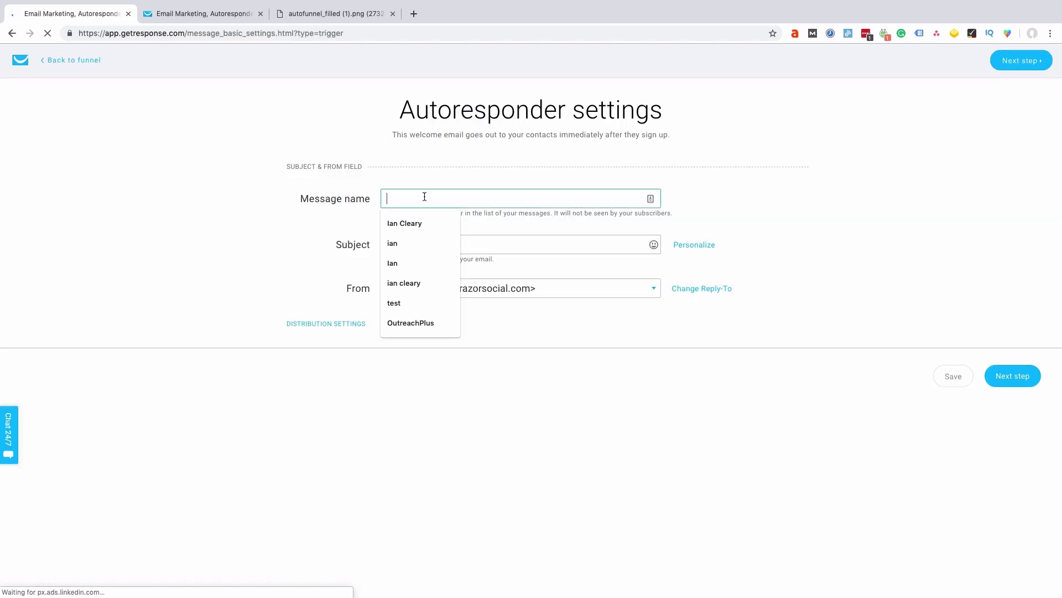
pyautogui.write('first ')
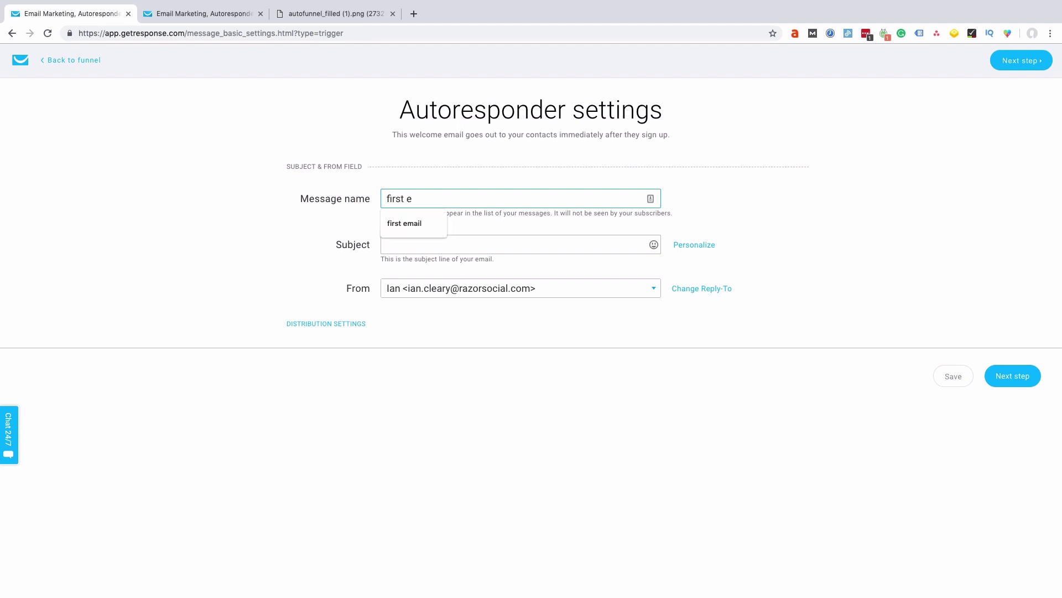
pyautogui.write('email')
pyautogui.press('Tab')
pyautogui.write('Weo')
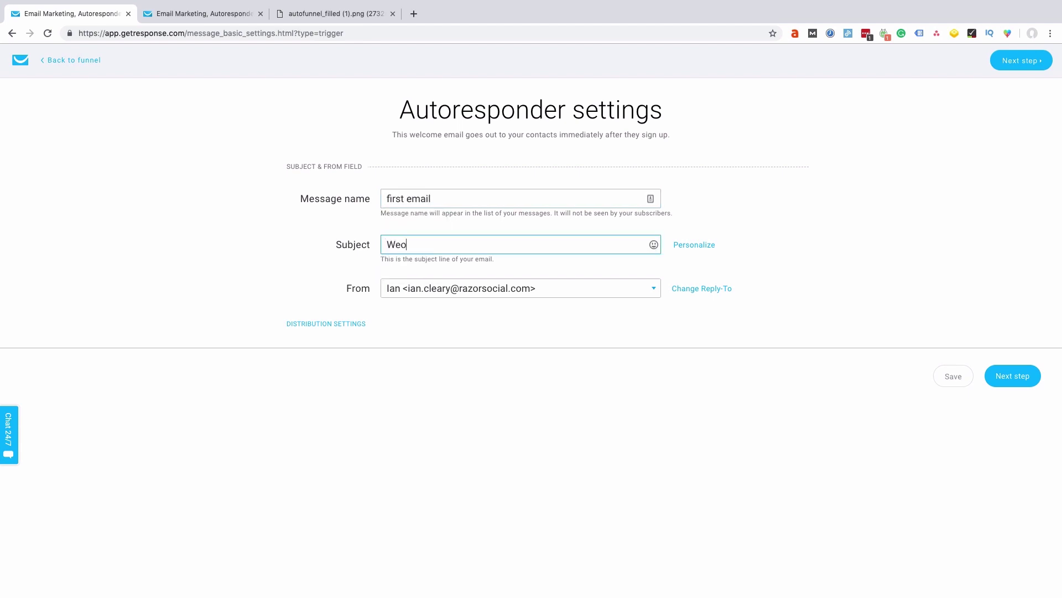
pyautogui.press('BackSpace')
pyautogui.write('lcome')
# Continue to the template choice, then step back out to the funnel overview.
pyautogui.click(987, 377)
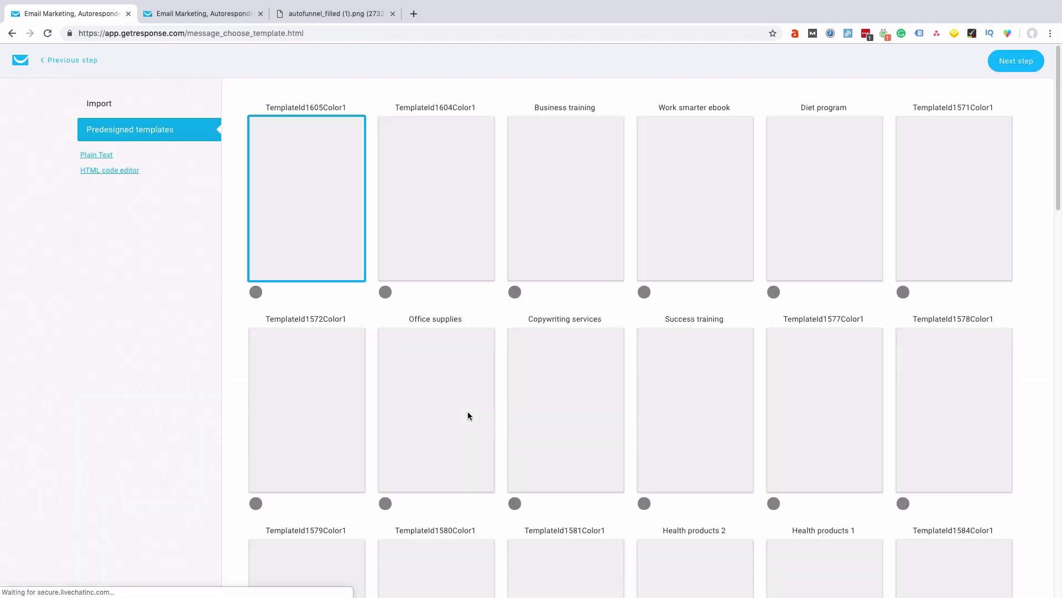
pyautogui.moveTo(317, 228)
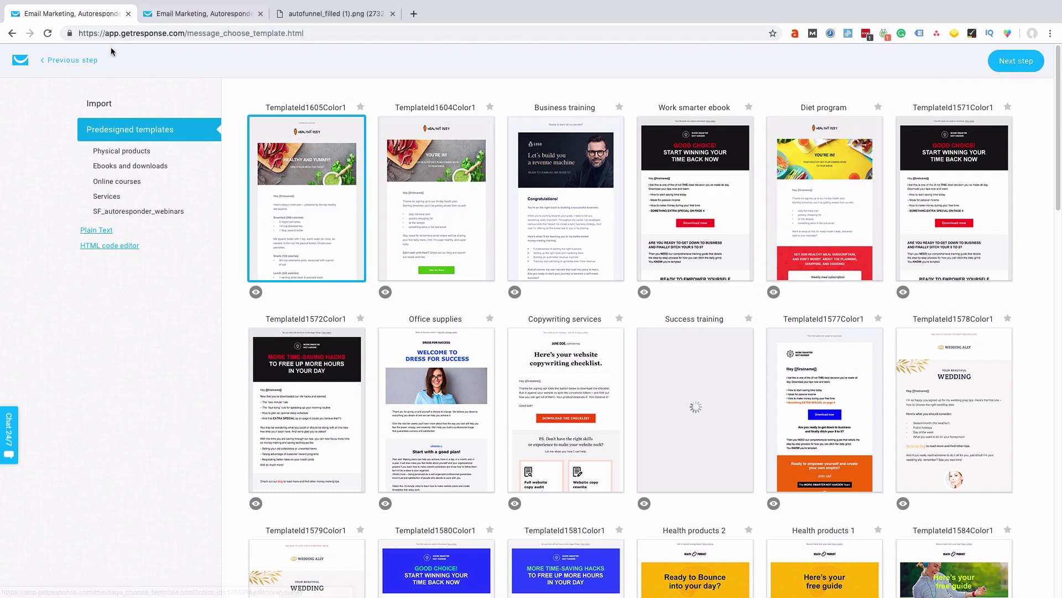
pyautogui.click(69, 61)
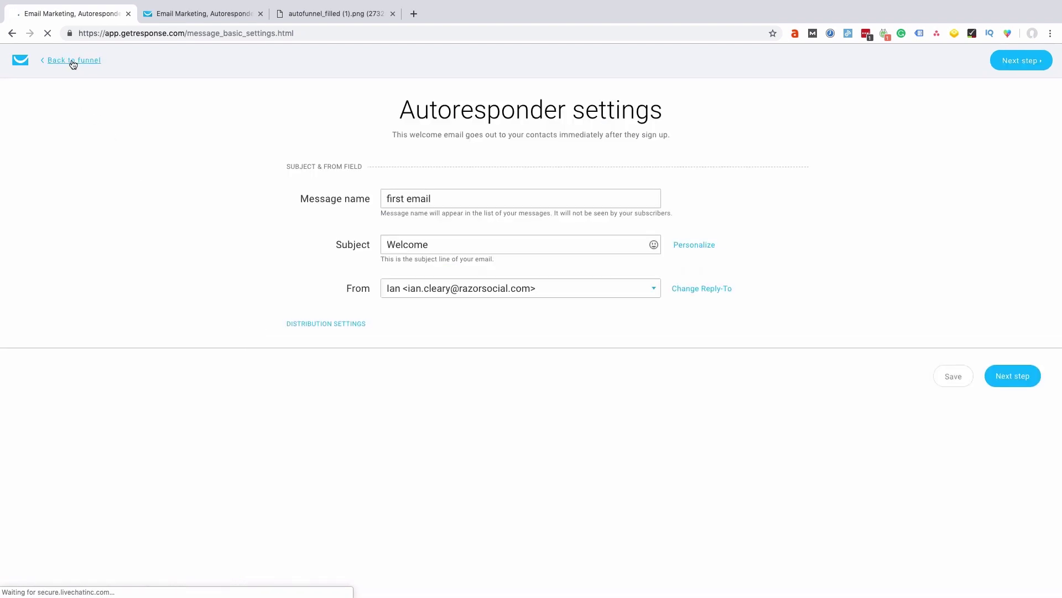
pyautogui.click(71, 62)
pyautogui.scroll(-2, 559, 365)
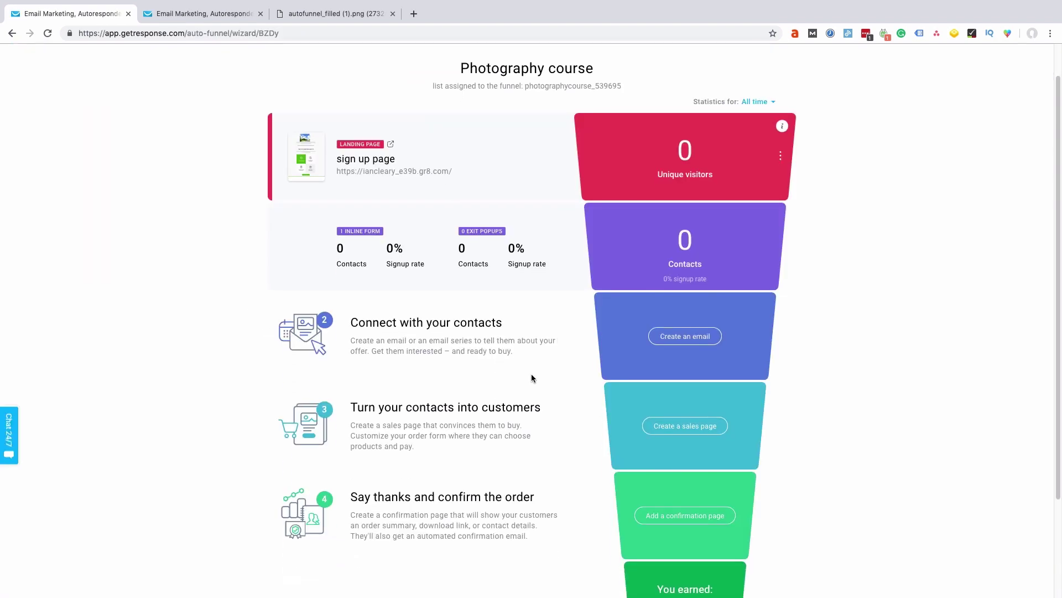
pyautogui.click(680, 419)
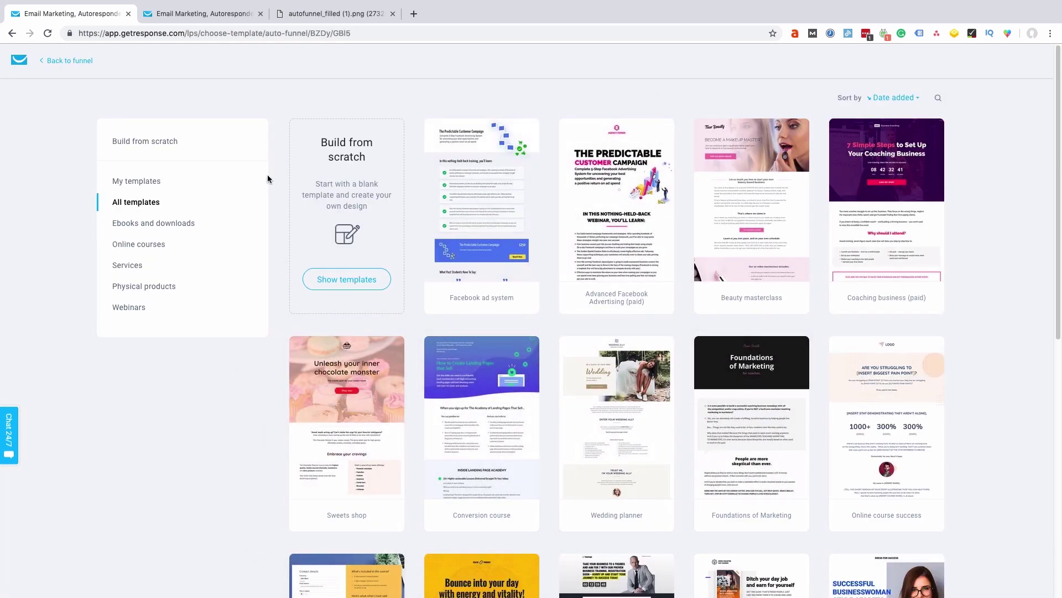
pyautogui.click(12, 33)
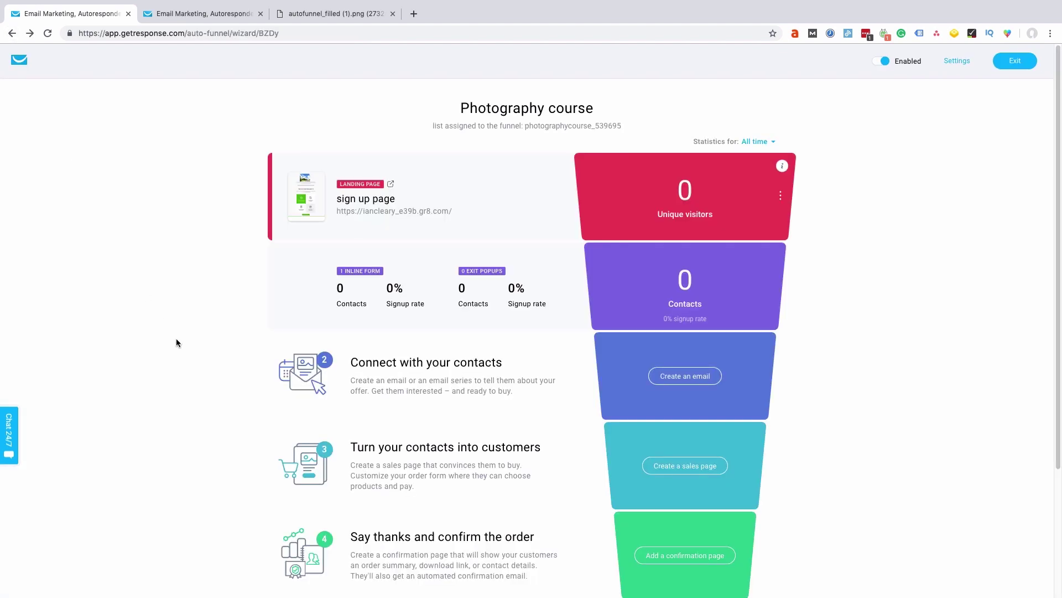
# In the Photography Made Easy Course funnel's tab, open its signup landing page in the editor.
pyautogui.click(196, 15)
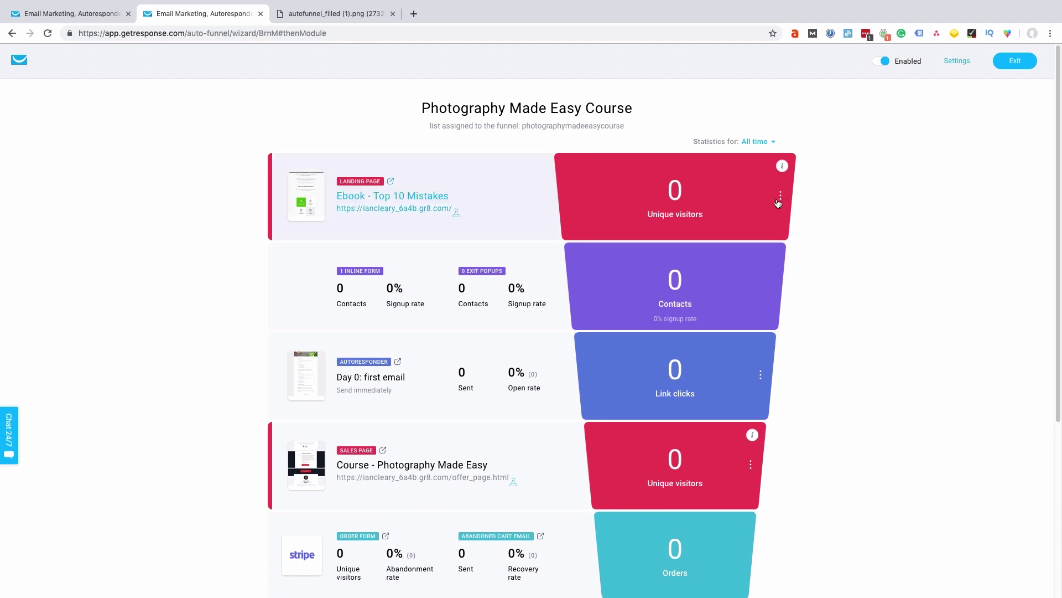
pyautogui.click(780, 195)
pyautogui.click(714, 207)
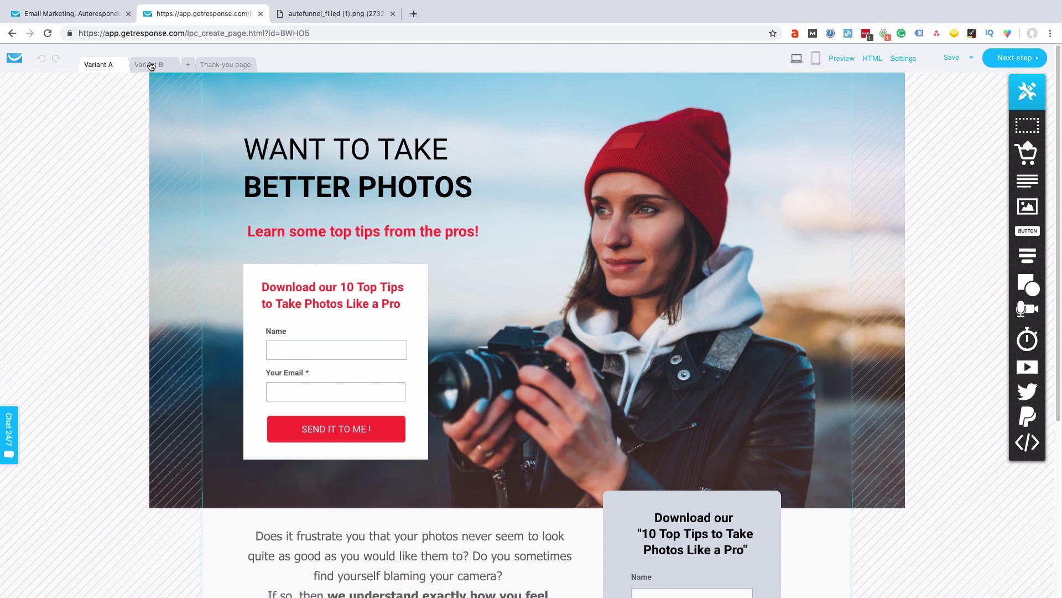
pyautogui.click(151, 66)
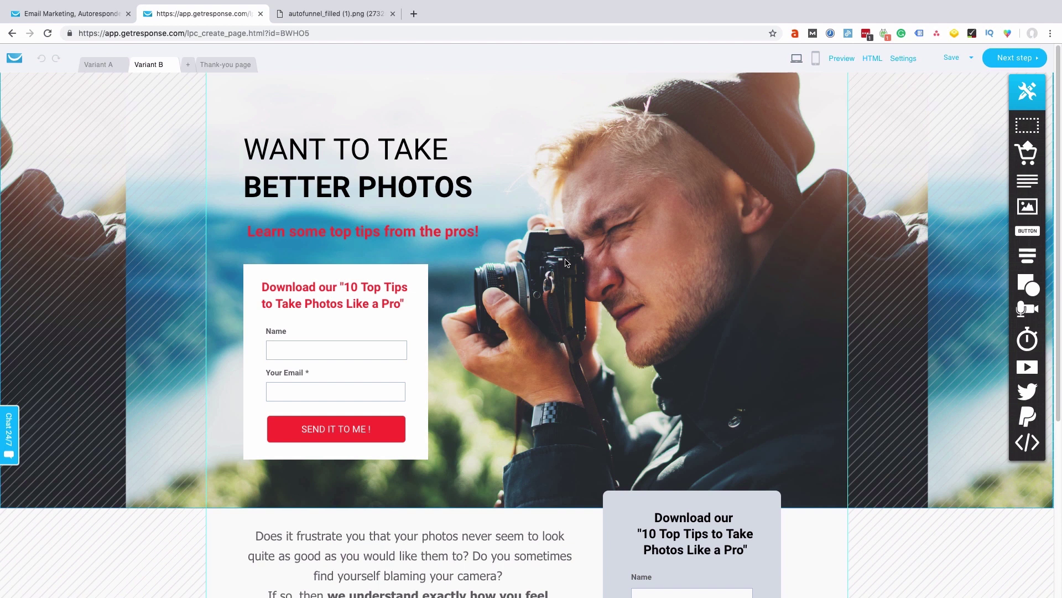
pyautogui.click(114, 67)
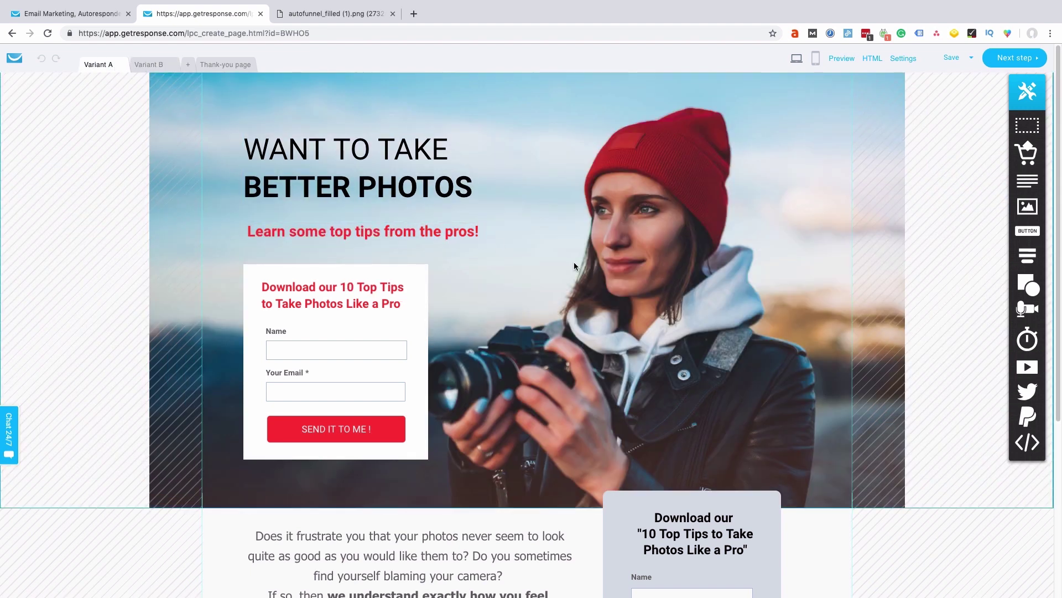
pyautogui.scroll(-2, 571, 264)
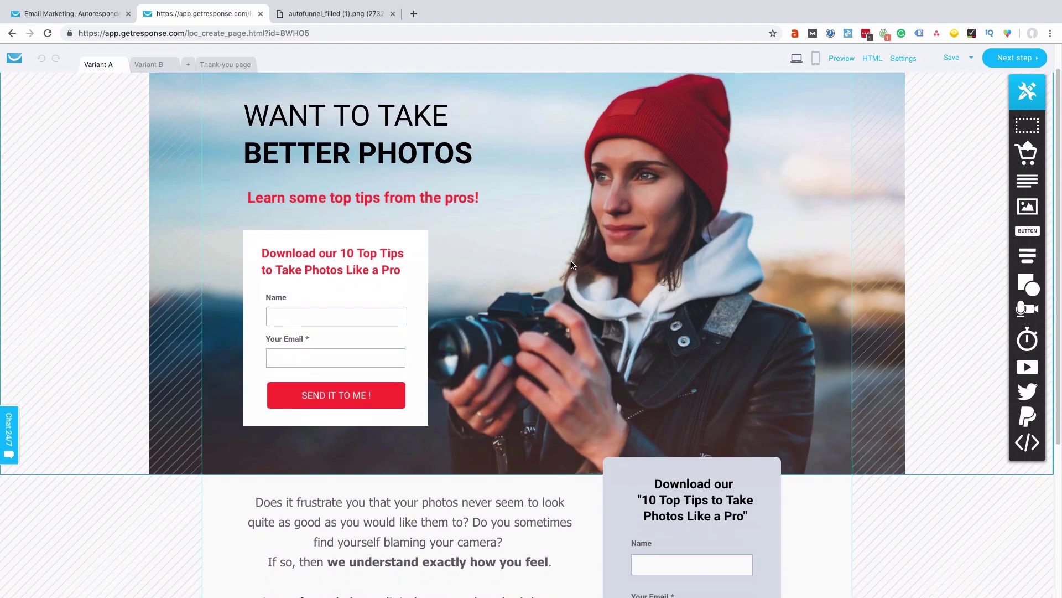
pyautogui.scroll(-5, 571, 264)
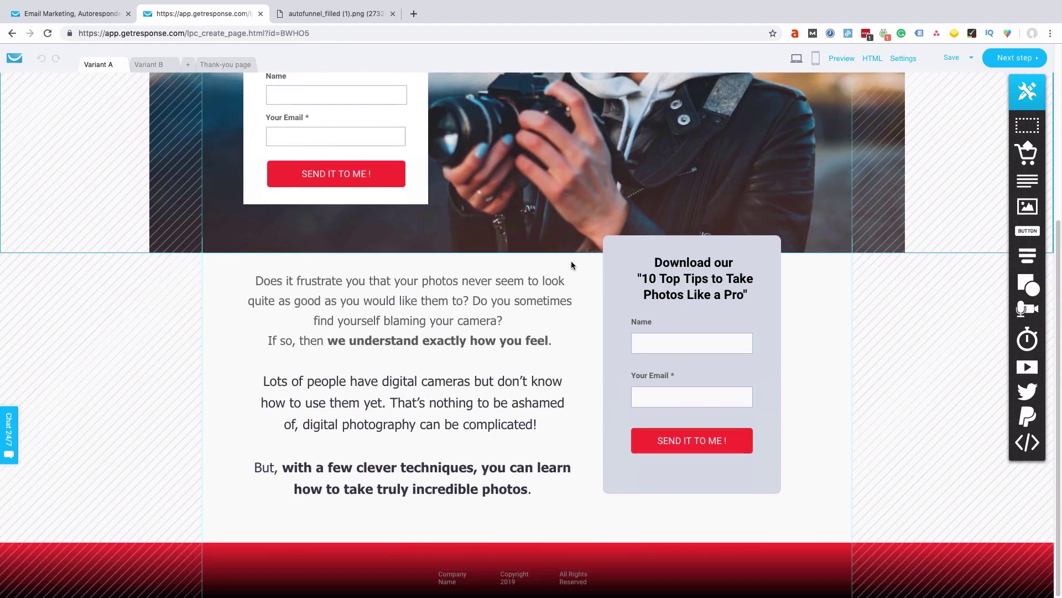
pyautogui.scroll(6, 572, 263)
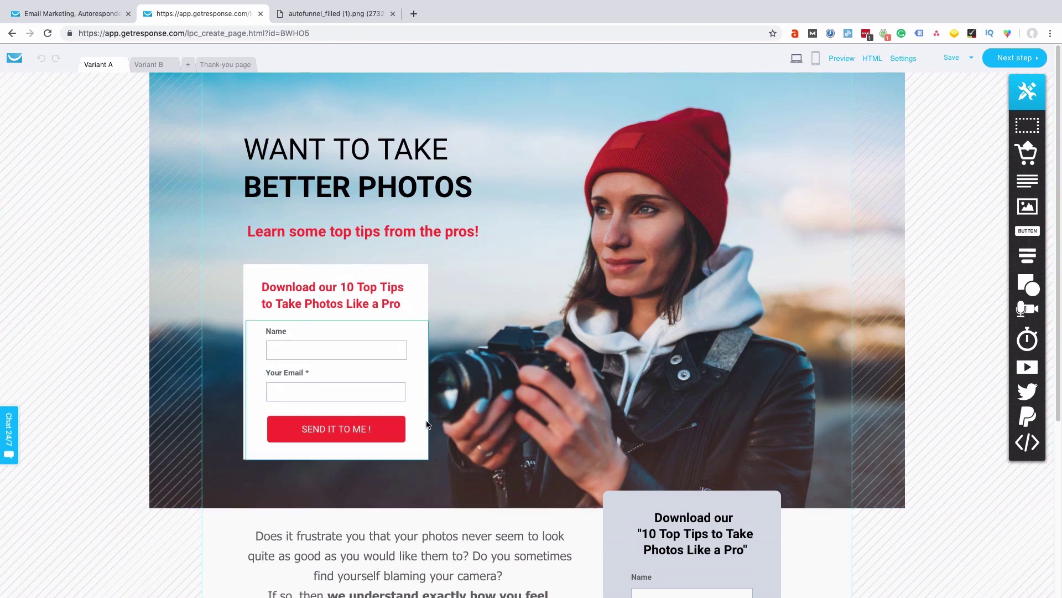
pyautogui.scroll(-5, 427, 424)
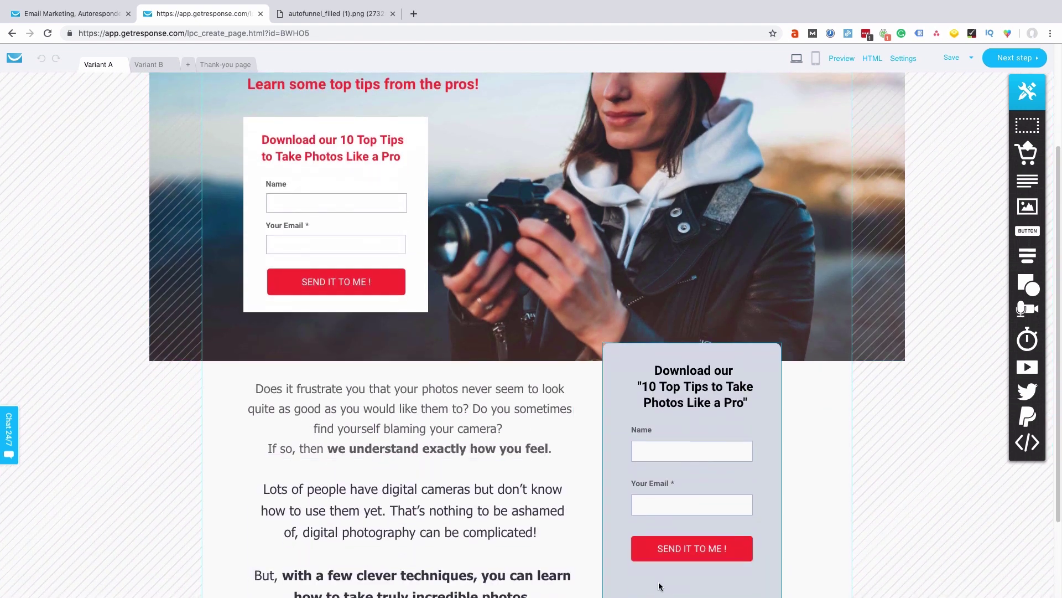
pyautogui.scroll(5, 483, 463)
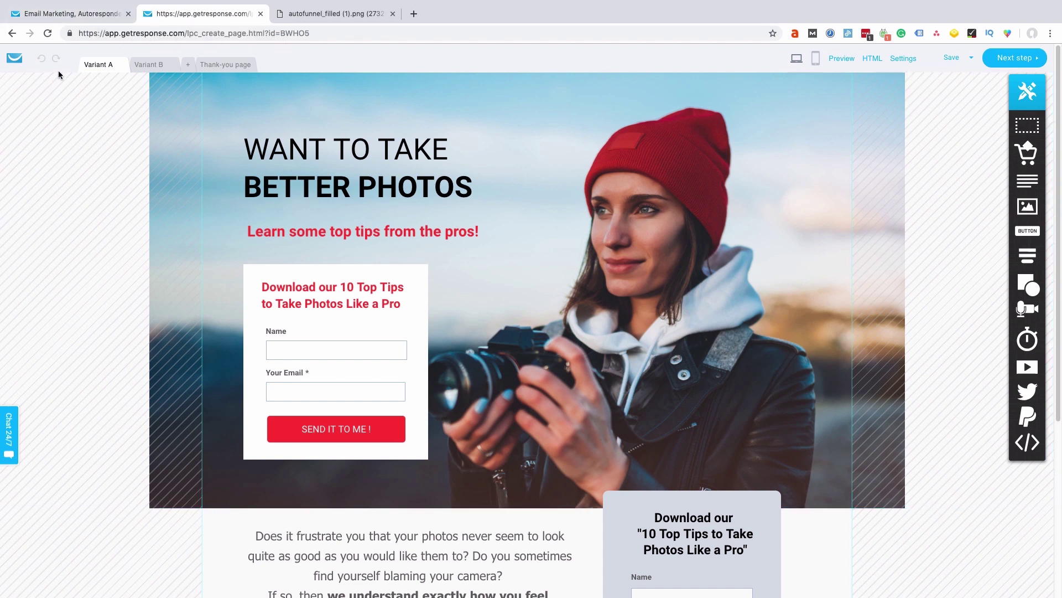
# Leave the page editor for the funnel overview and open the sales page's options menu.
pyautogui.click(994, 63)
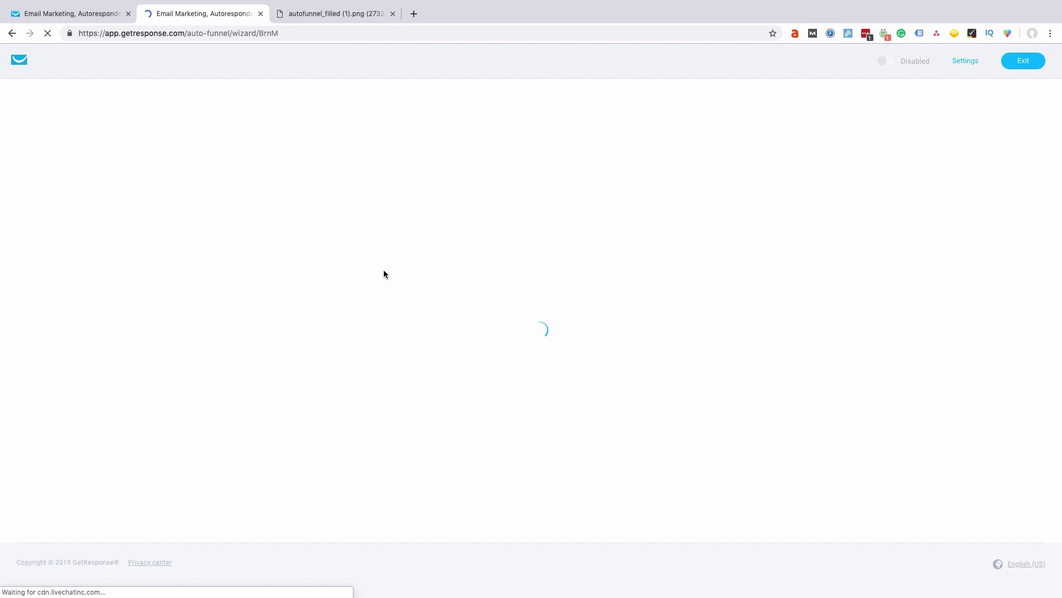
pyautogui.scroll(-2, 472, 184)
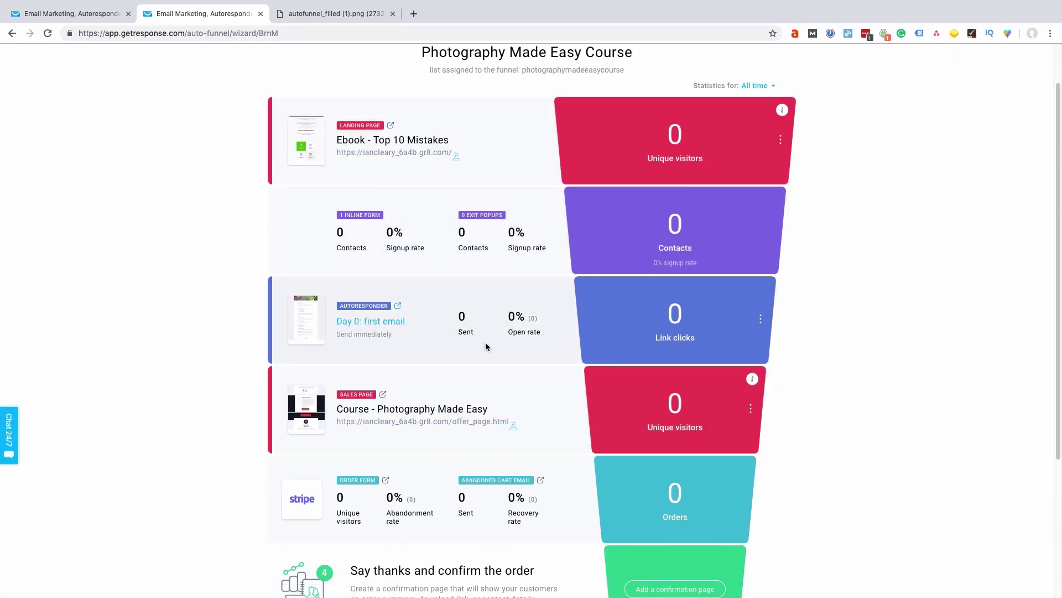
pyautogui.scroll(-1, 481, 340)
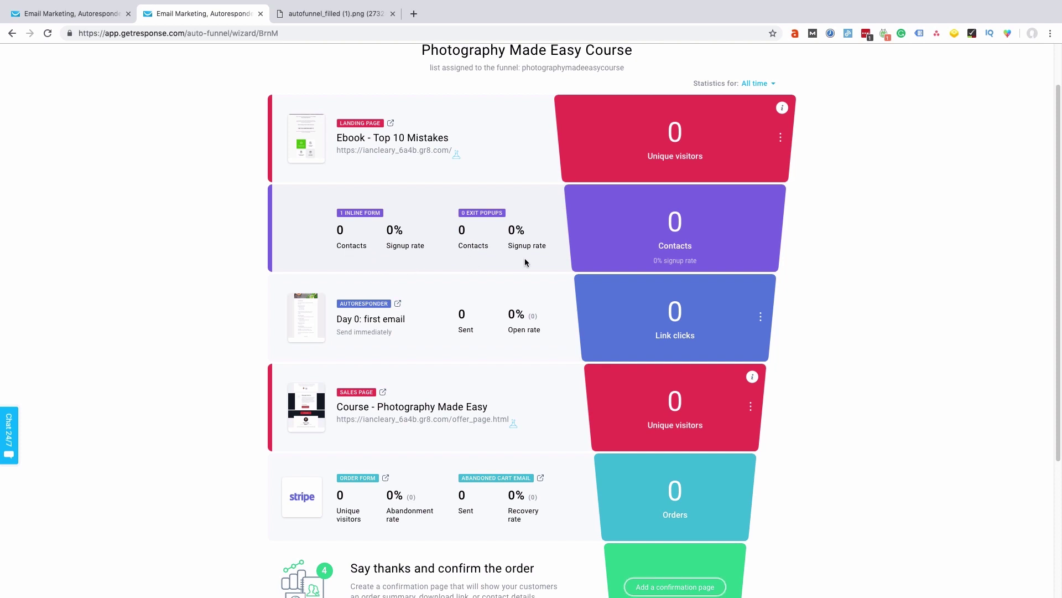
pyautogui.scroll(-1, 497, 332)
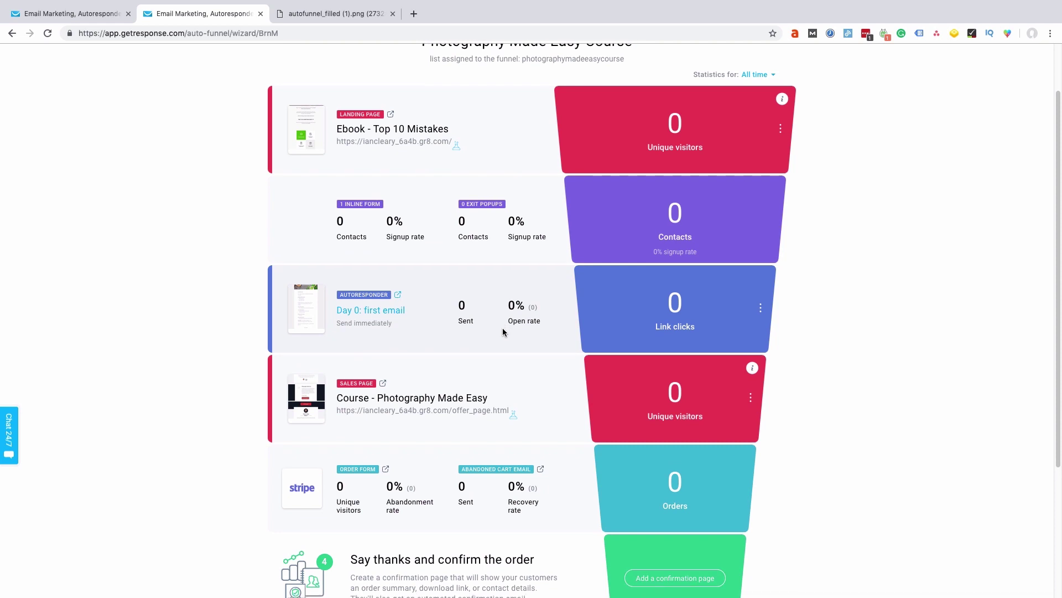
pyautogui.scroll(-1, 504, 331)
pyautogui.scroll(-1, 675, 316)
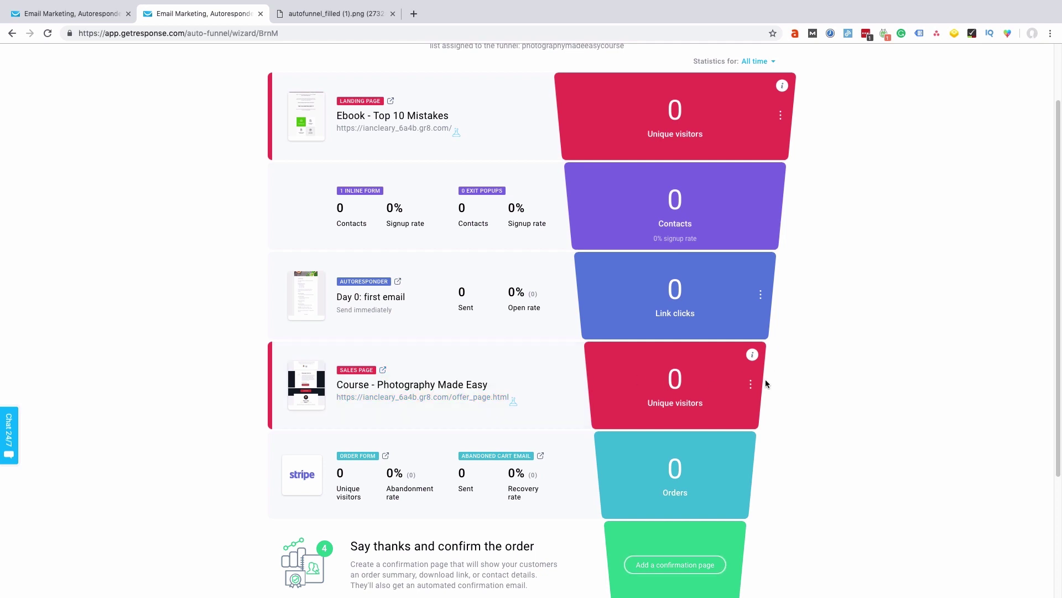
pyautogui.click(750, 384)
# Open the sales page in the editor and add a new product box.
pyautogui.click(676, 395)
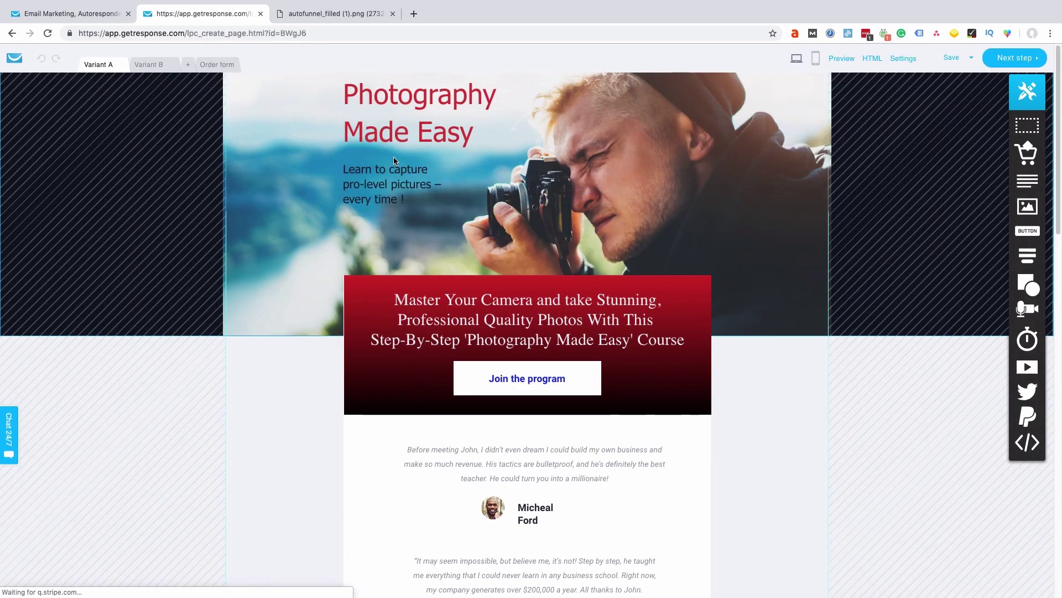
pyautogui.scroll(-1, 476, 242)
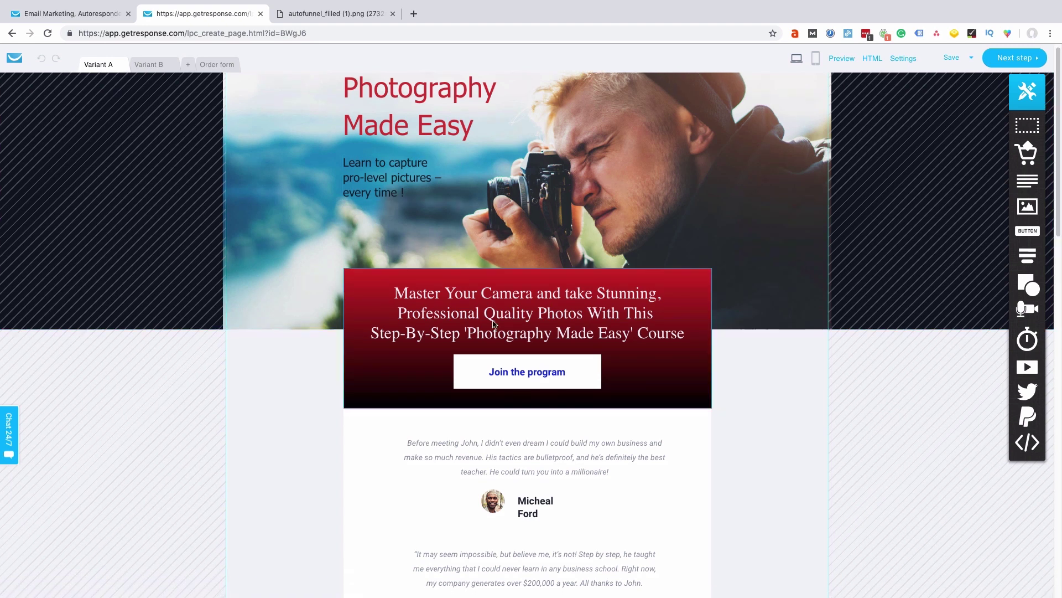
pyautogui.scroll(-2, 508, 365)
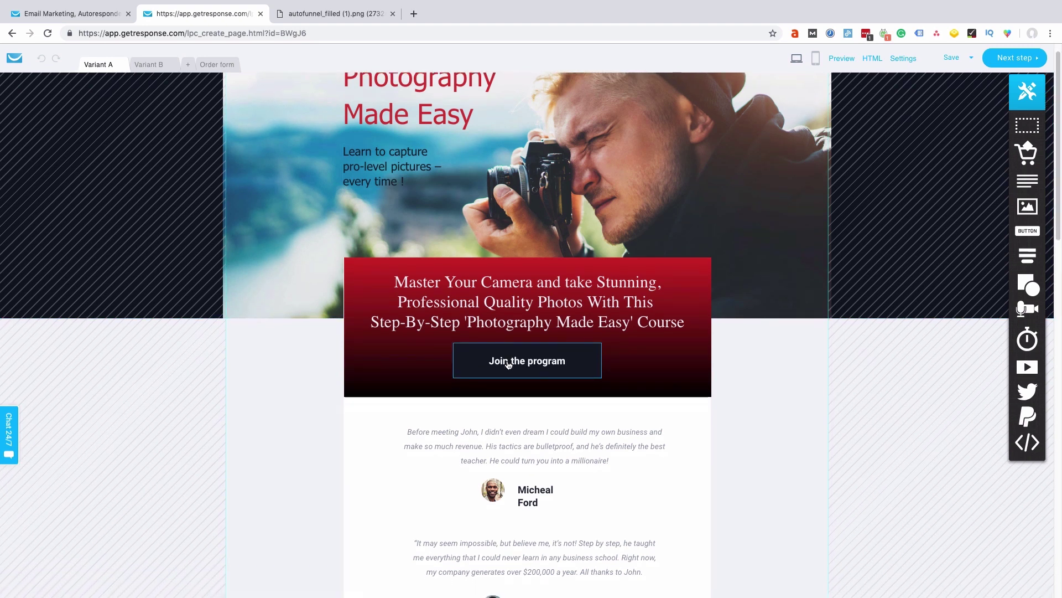
pyautogui.scroll(-10, 502, 345)
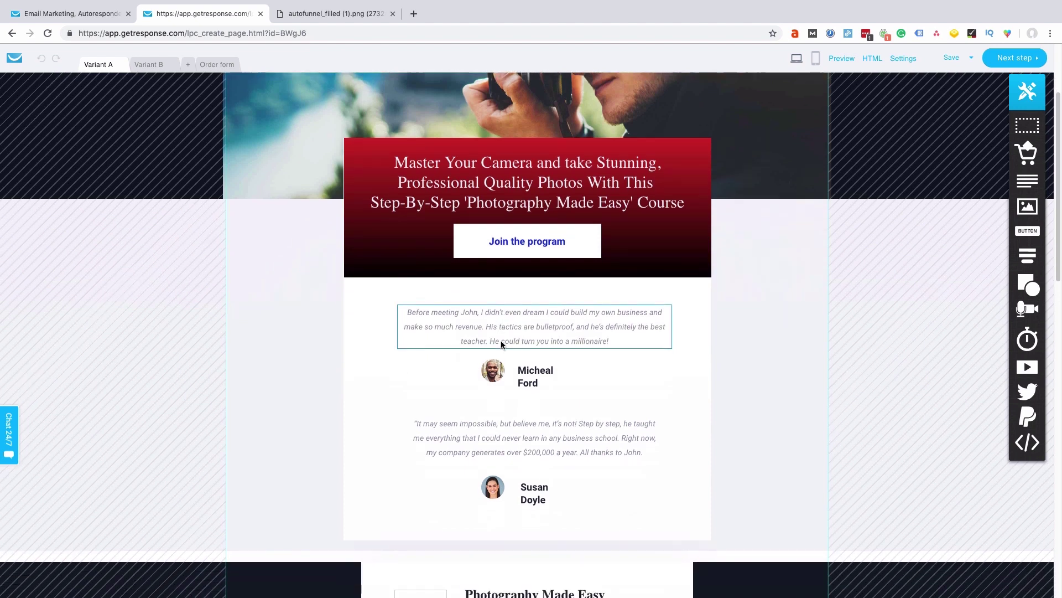
pyautogui.scroll(-5, 502, 345)
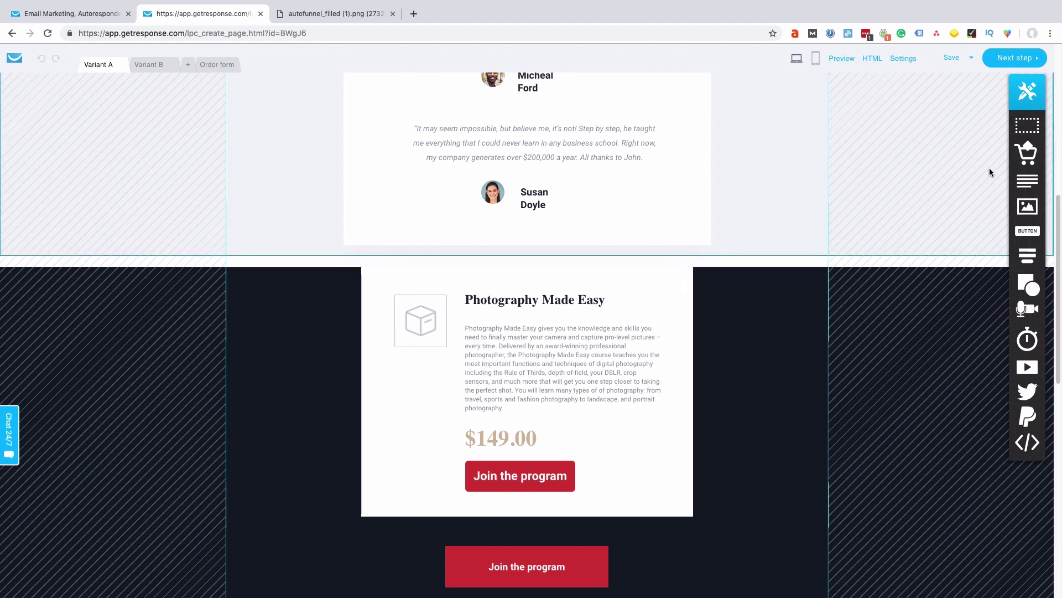
pyautogui.moveTo(1024, 159); pyautogui.dragTo(716, 221)
# Remove the new box's Photography Made Easy heading, undo, then redo to restore the heading-less box.
pyautogui.scroll(5, 692, 260)
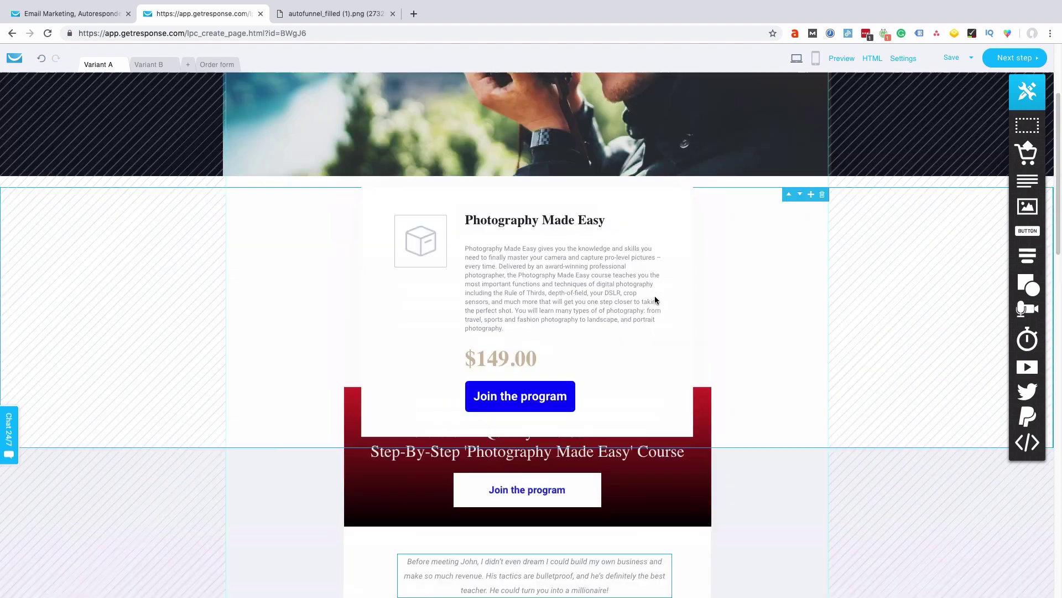
pyautogui.scroll(-3, 657, 288)
pyautogui.scroll(2, 657, 288)
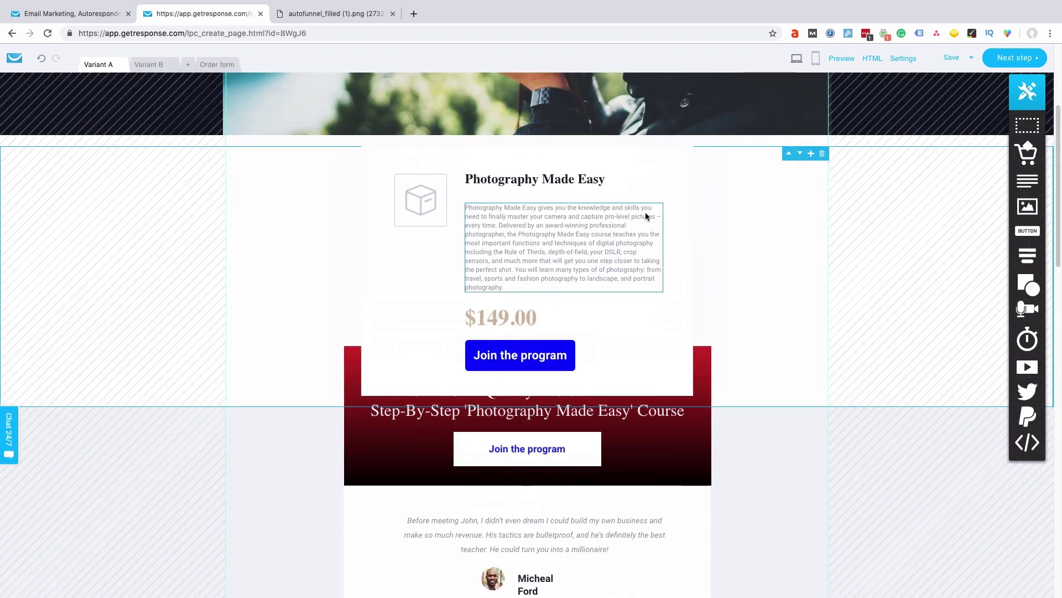
pyautogui.click(634, 182)
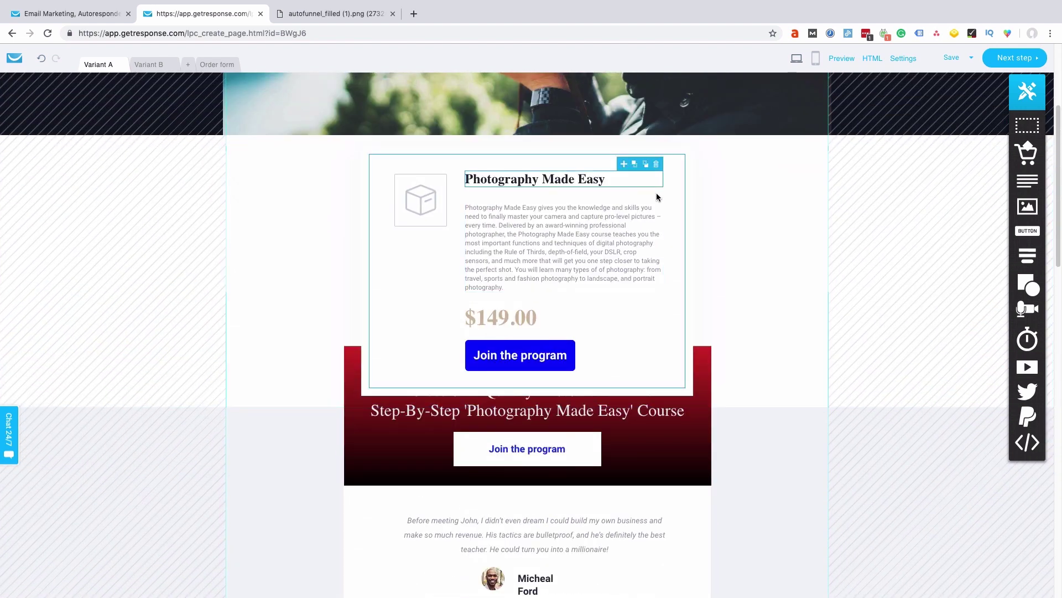
pyautogui.click(658, 164)
pyautogui.scroll(1, 542, 269)
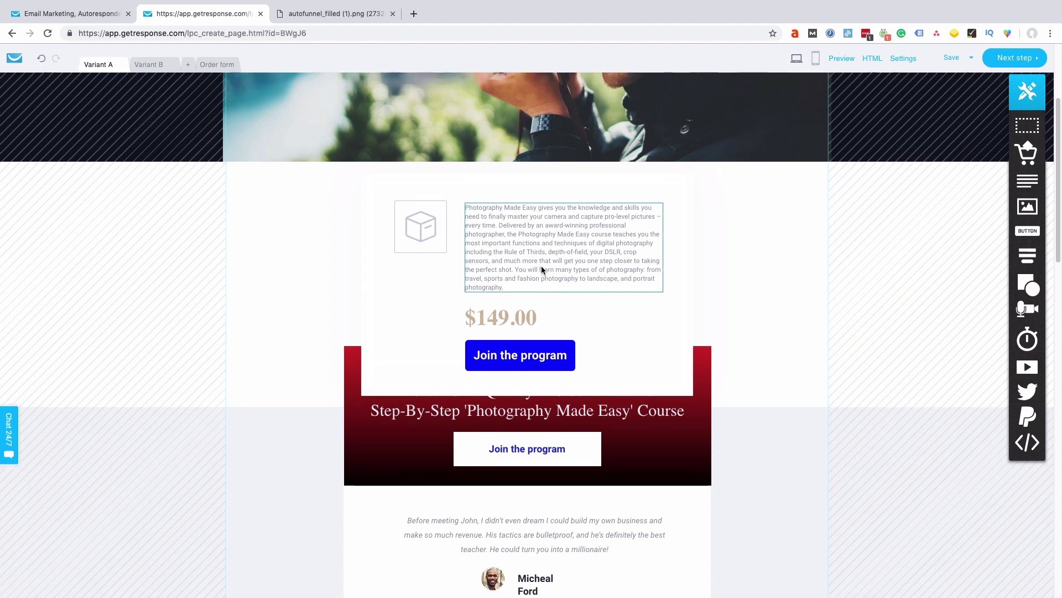
pyautogui.hotkey('ctrl', 'z')
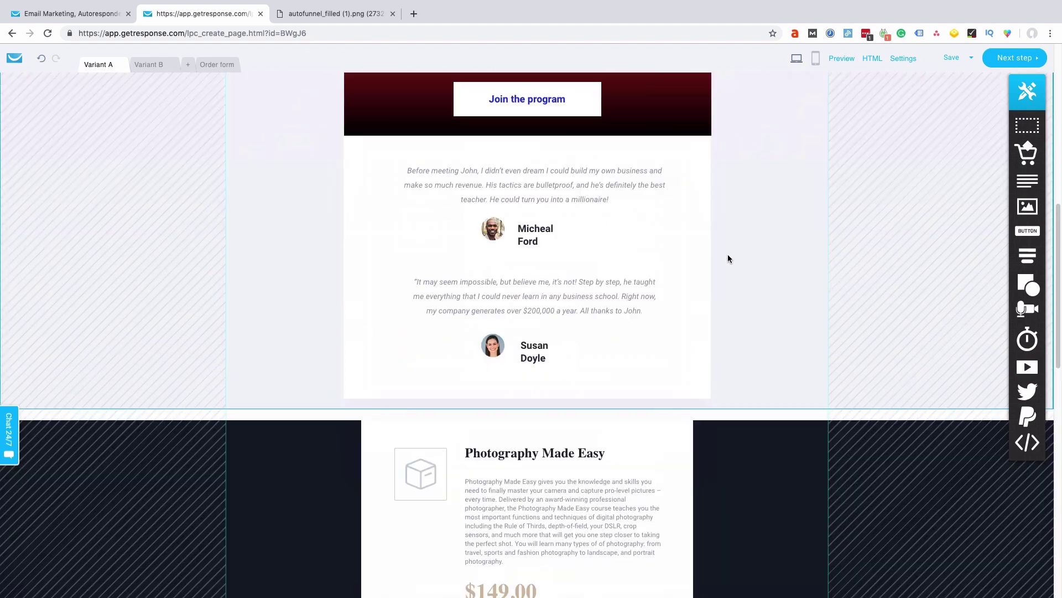
pyautogui.scroll(-4, 728, 254)
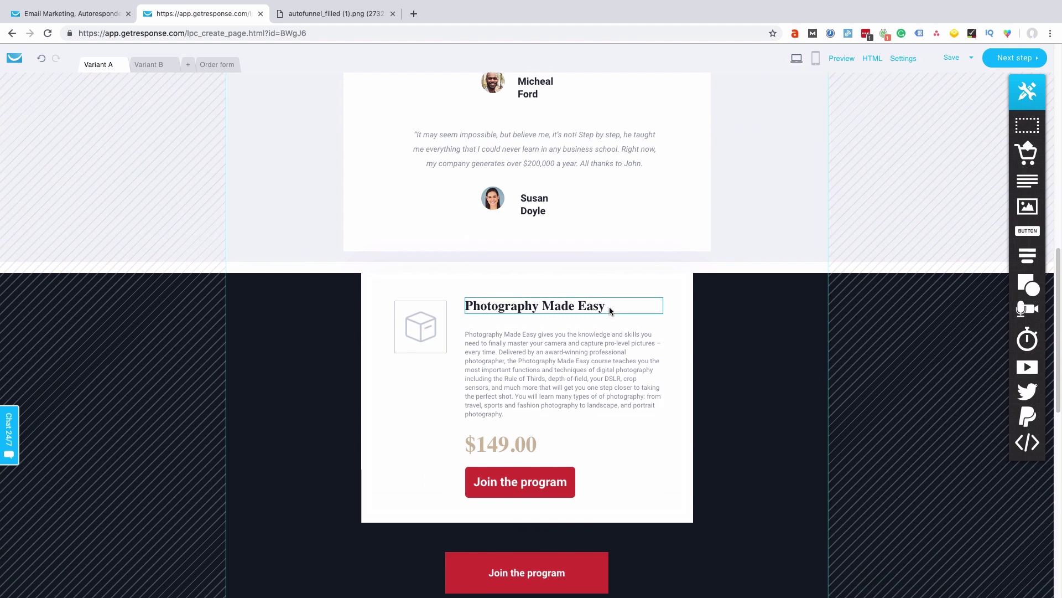
pyautogui.hotkey('ctrl', 'shift', 'z')
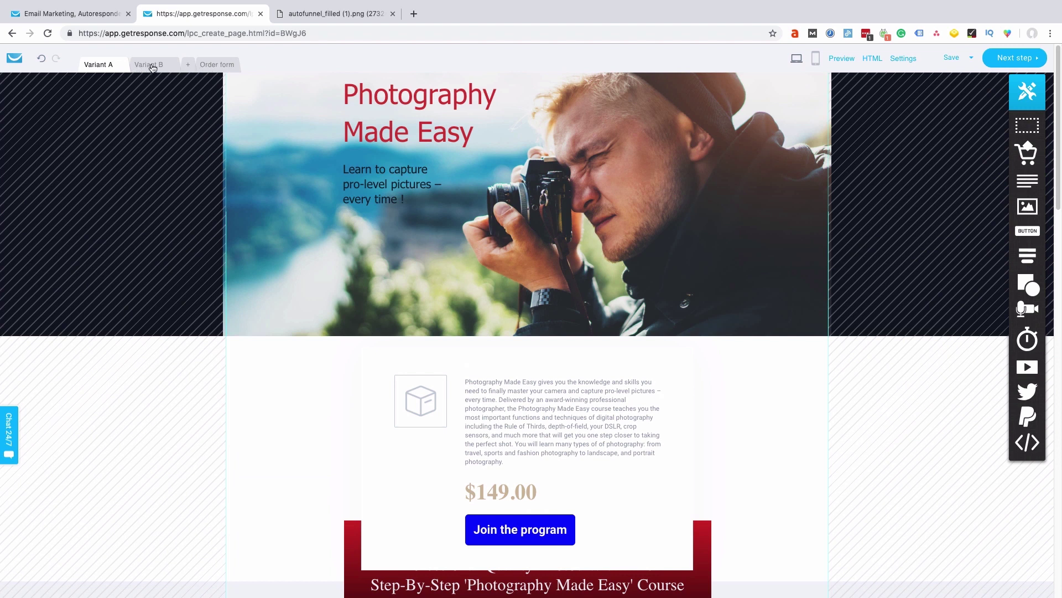
# Review the order form page from top to bottom.
pyautogui.click(217, 64)
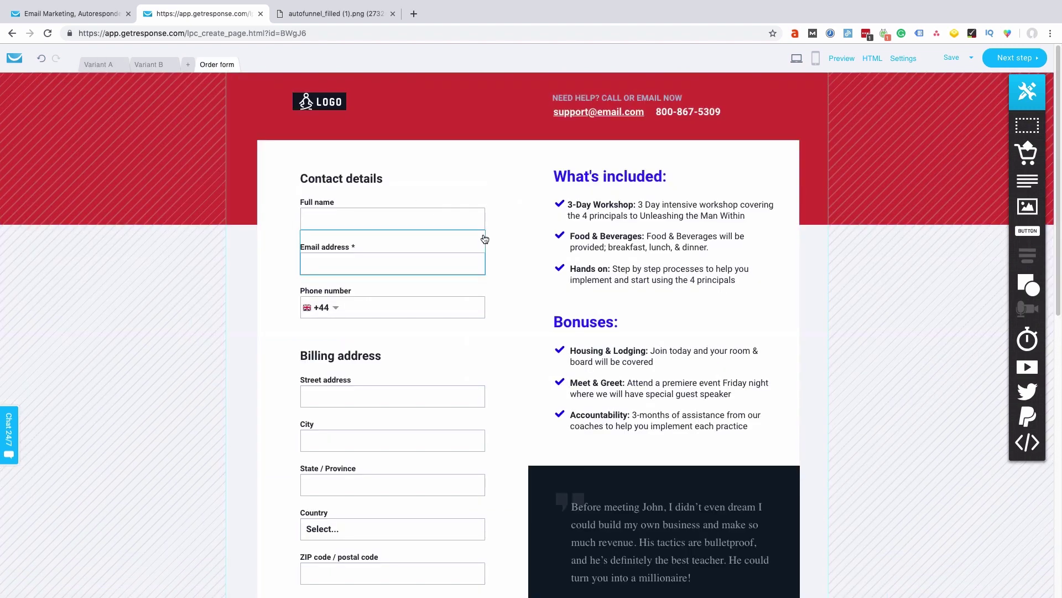
pyautogui.scroll(-1, 485, 238)
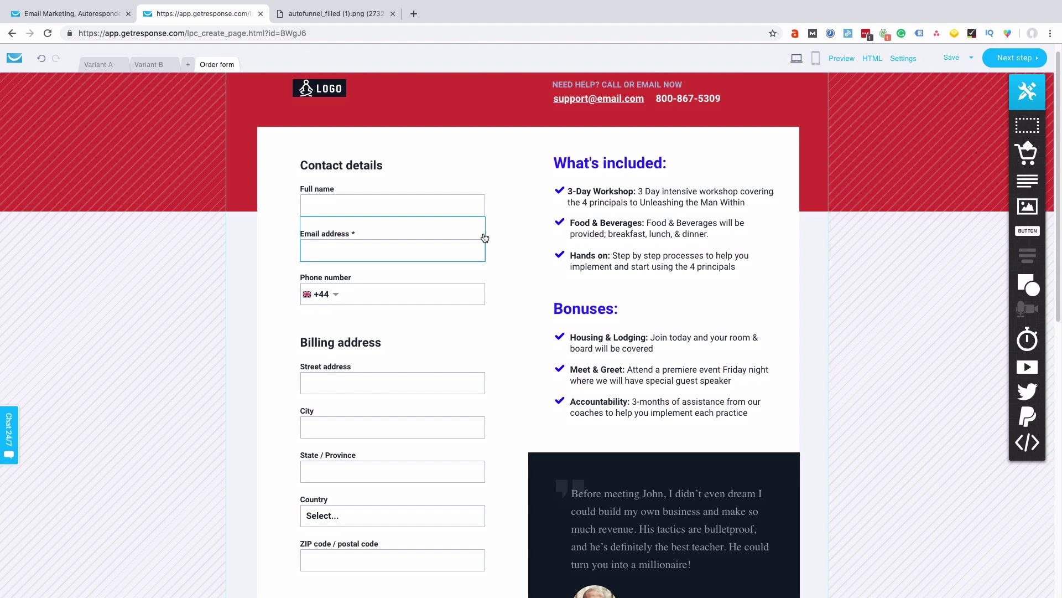
pyautogui.scroll(-1, 485, 238)
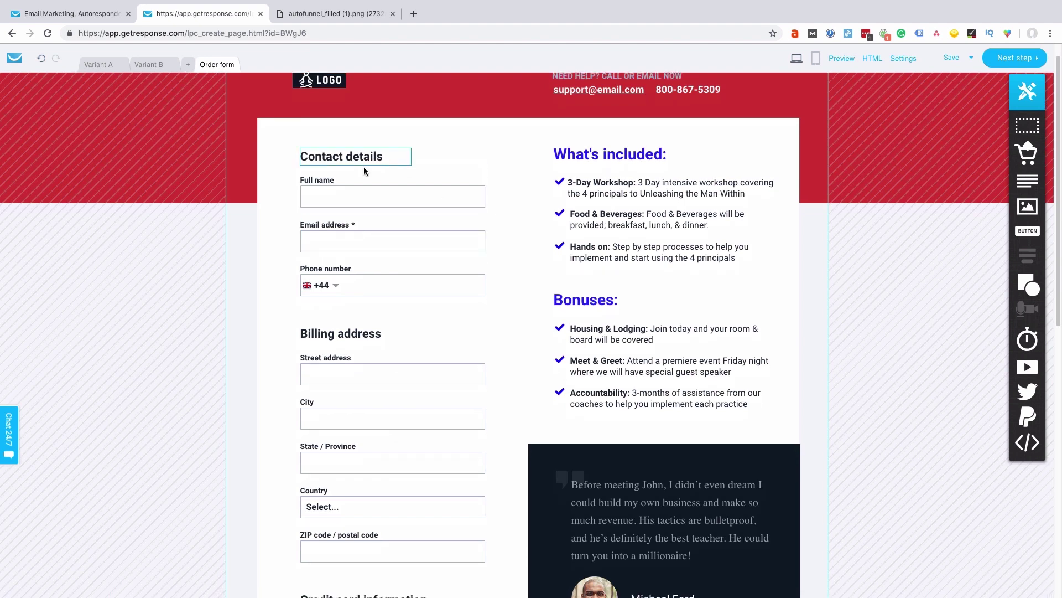
pyautogui.scroll(-1, 390, 303)
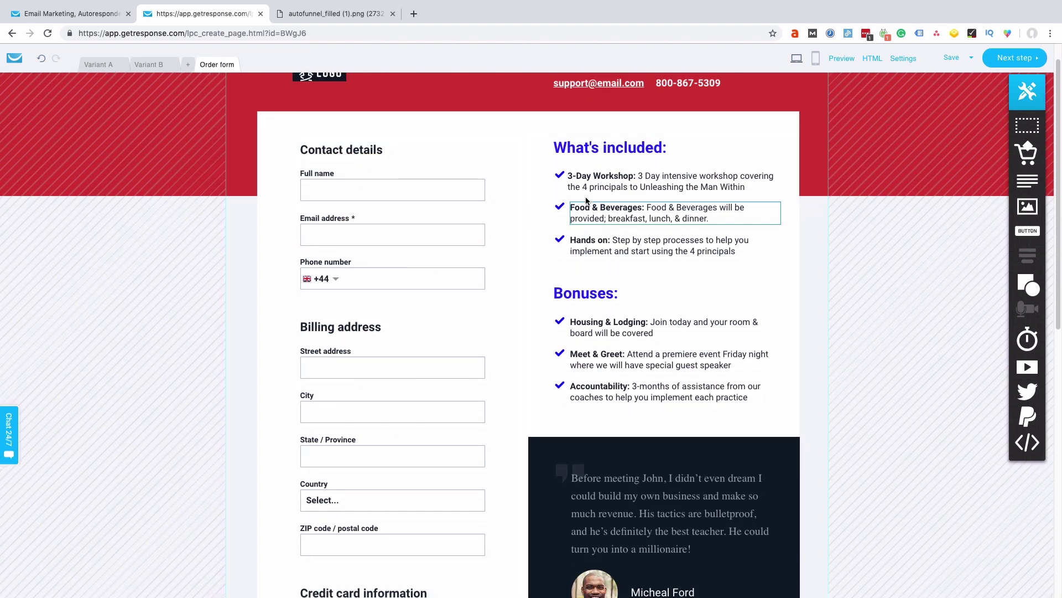
pyautogui.scroll(-4, 581, 188)
pyautogui.scroll(-6, 583, 192)
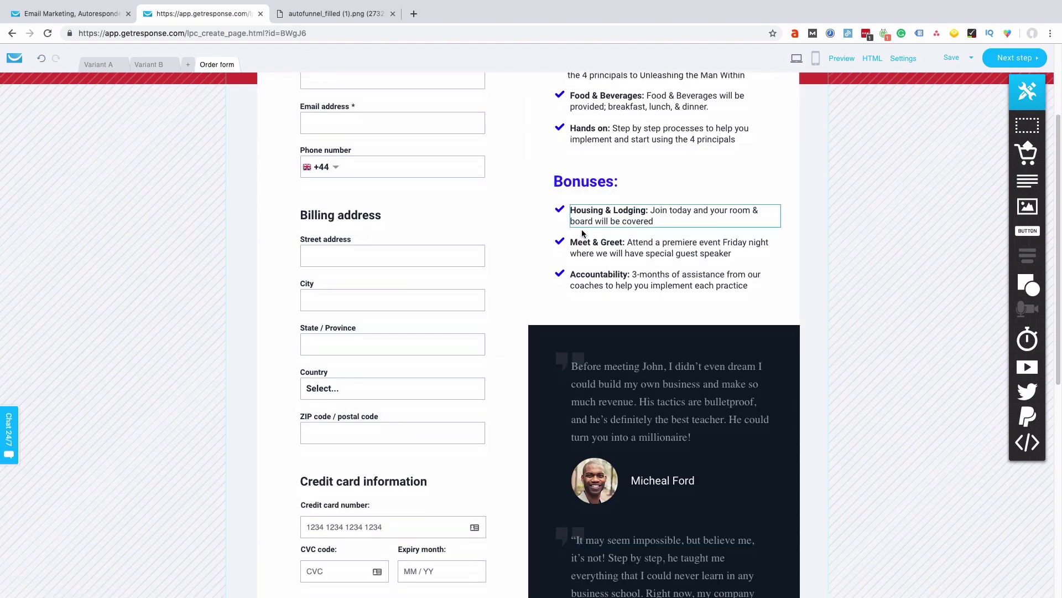
pyautogui.scroll(-3, 583, 257)
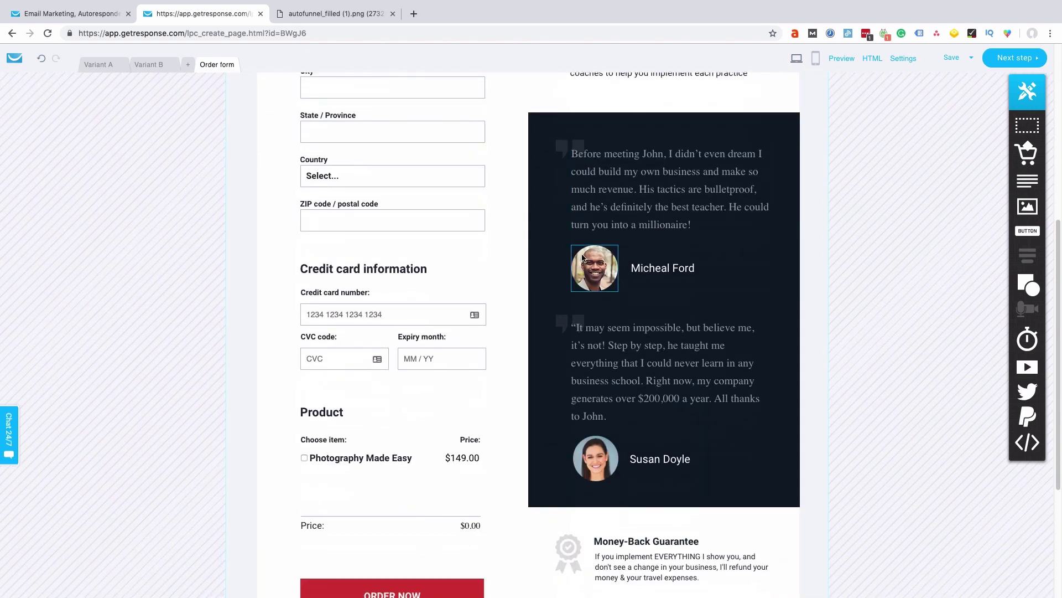
pyautogui.scroll(-4, 582, 257)
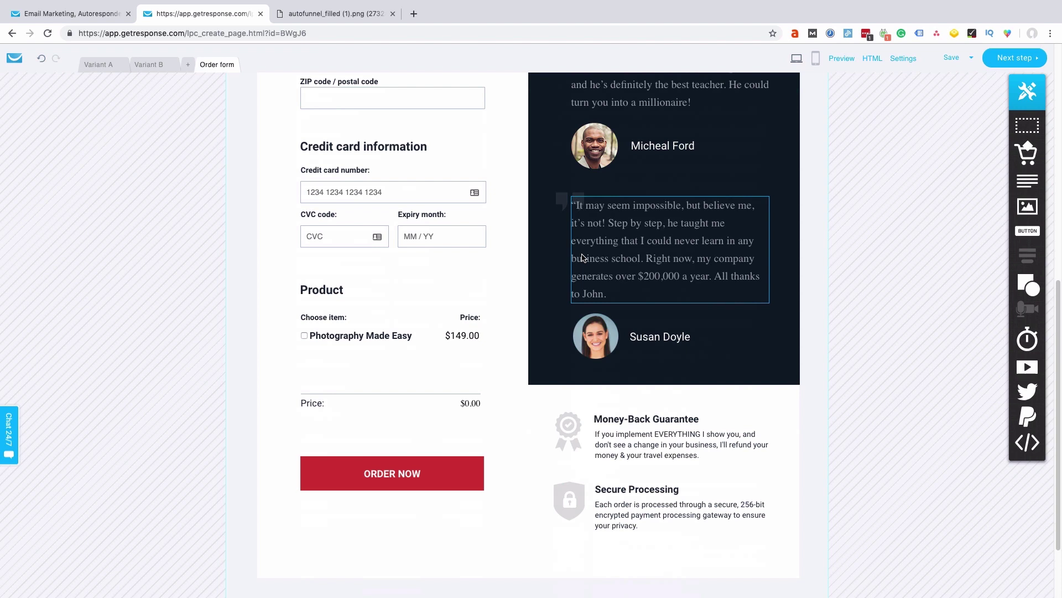
pyautogui.scroll(-2, 583, 257)
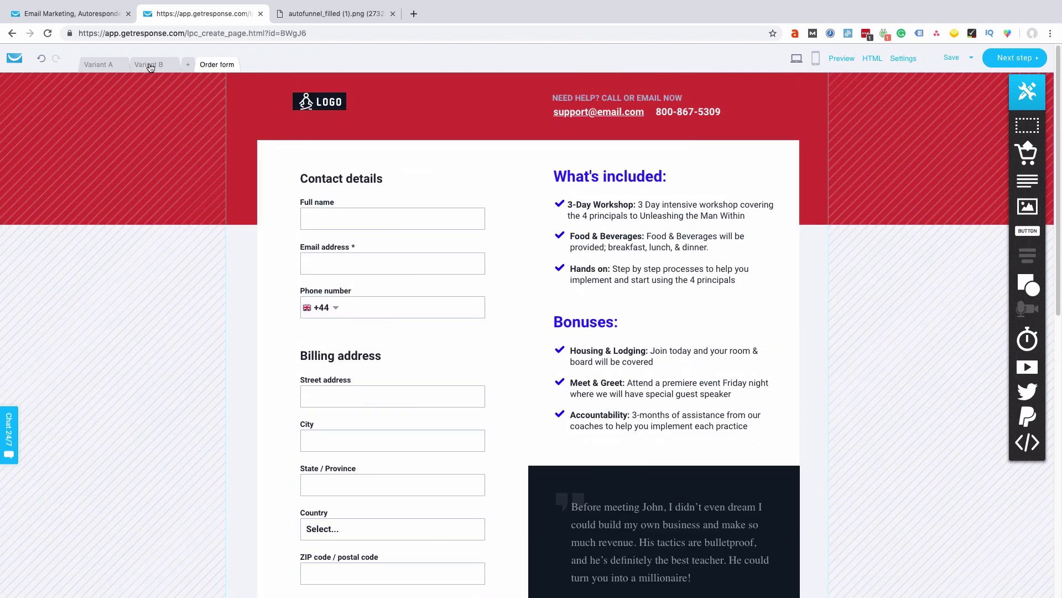
# Compare the Variant B and Variant A sales pages, then Save and exit the editor.
pyautogui.click(153, 67)
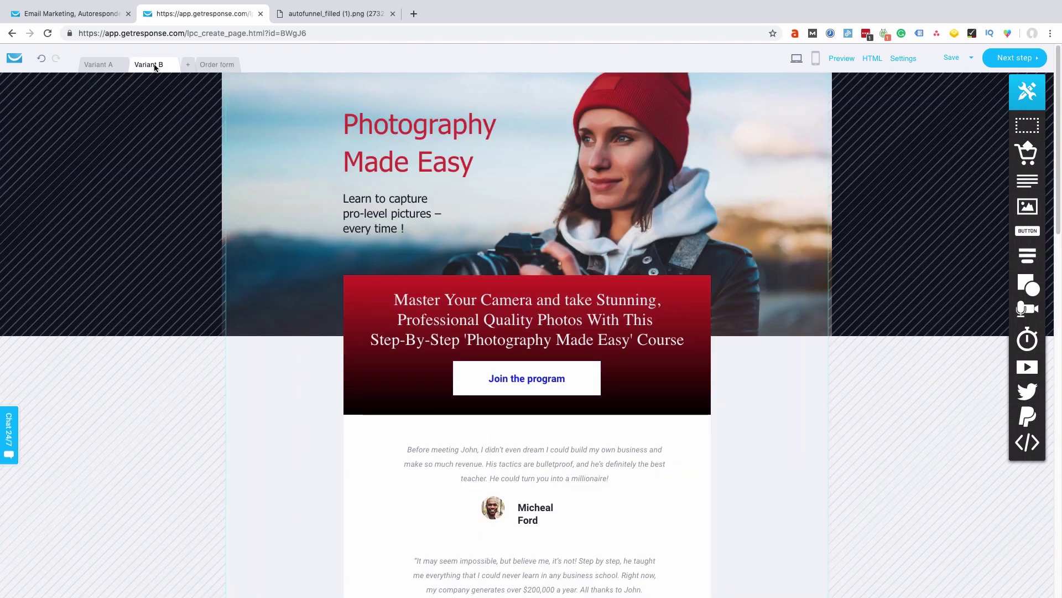
pyautogui.click(102, 65)
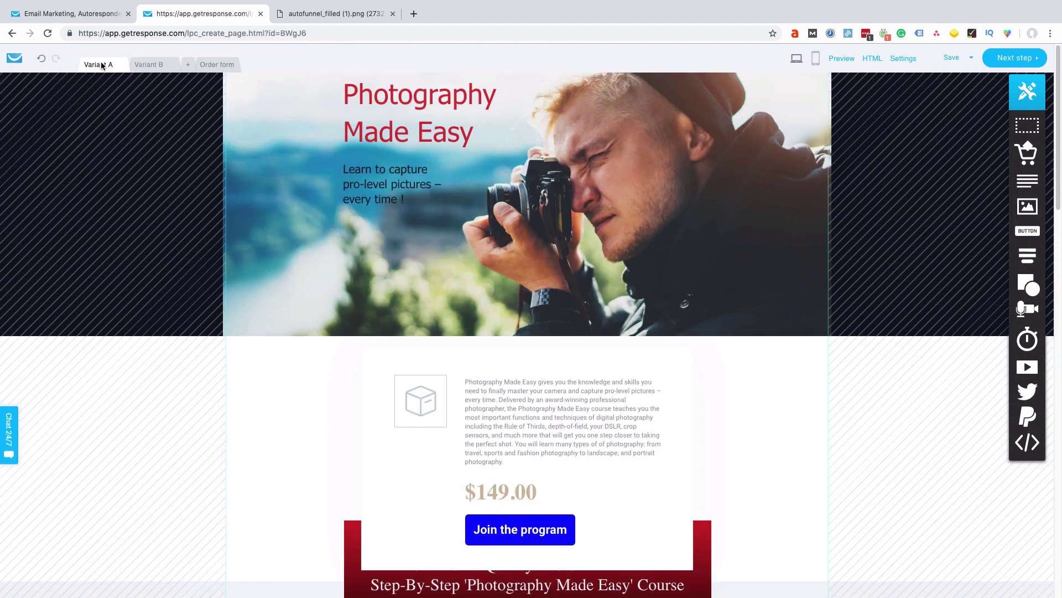
pyautogui.click(144, 67)
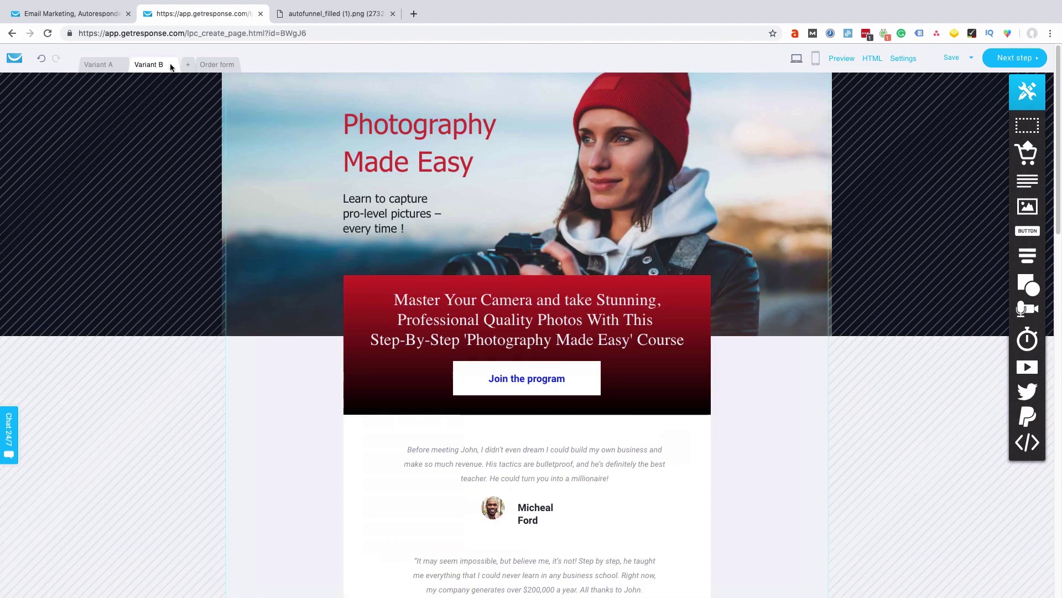
pyautogui.click(213, 66)
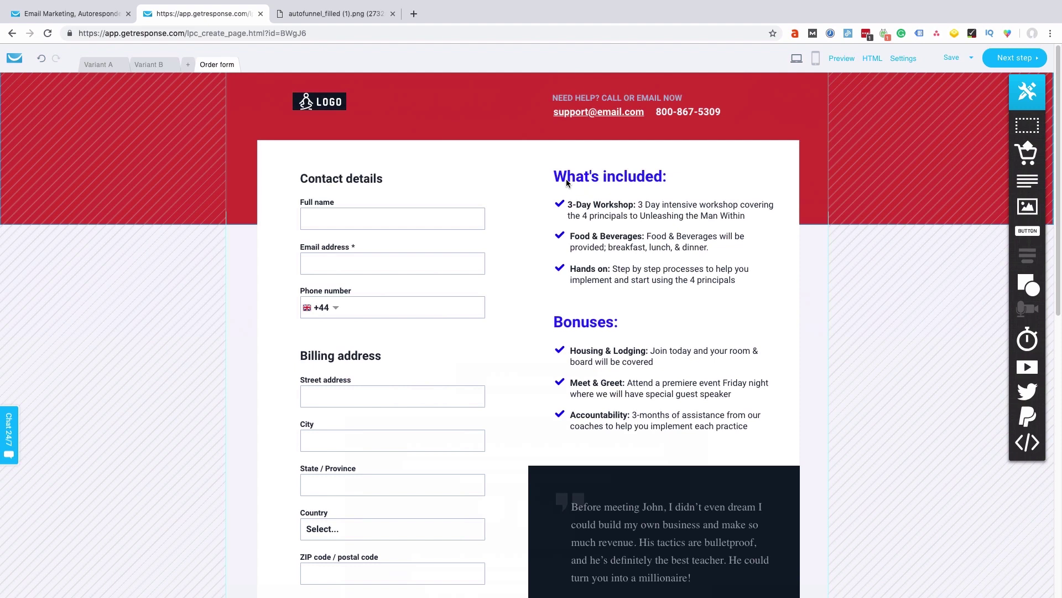
pyautogui.click(965, 63)
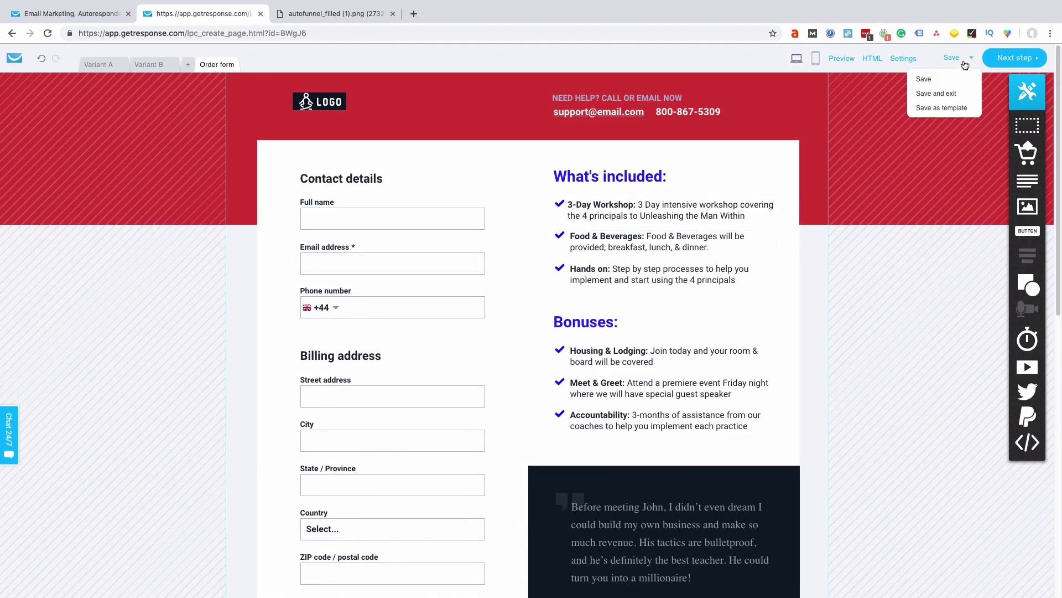
pyautogui.click(947, 94)
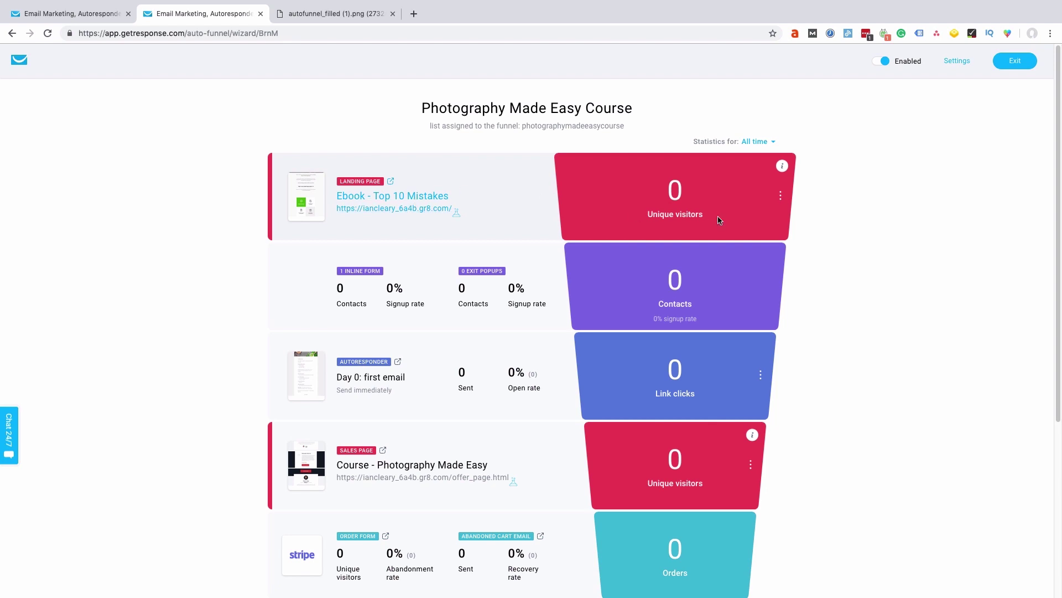
pyautogui.scroll(-1, 714, 221)
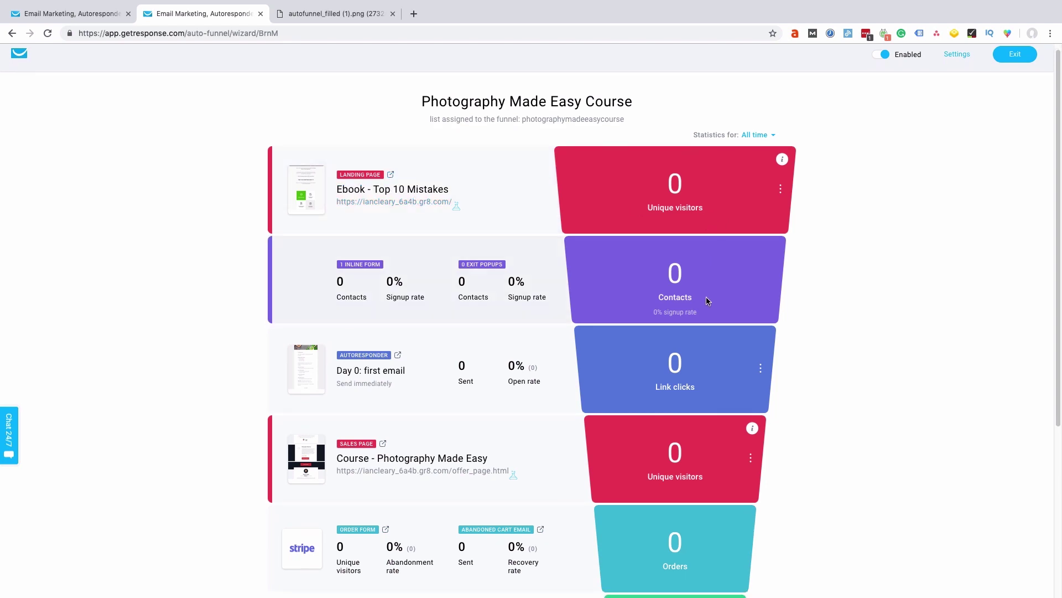
pyautogui.scroll(-1, 705, 295)
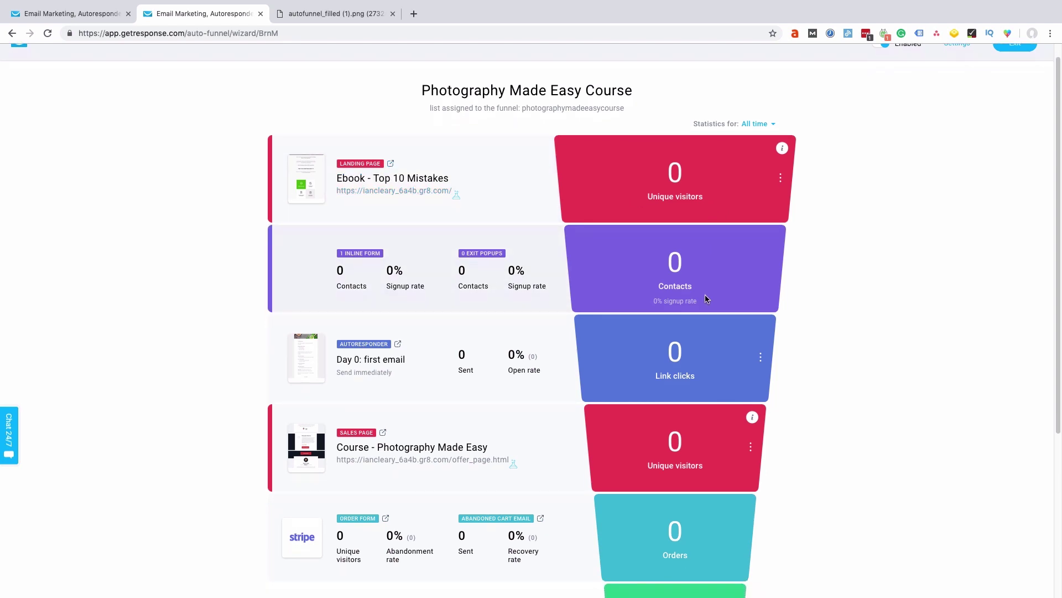
pyautogui.scroll(-1, 705, 293)
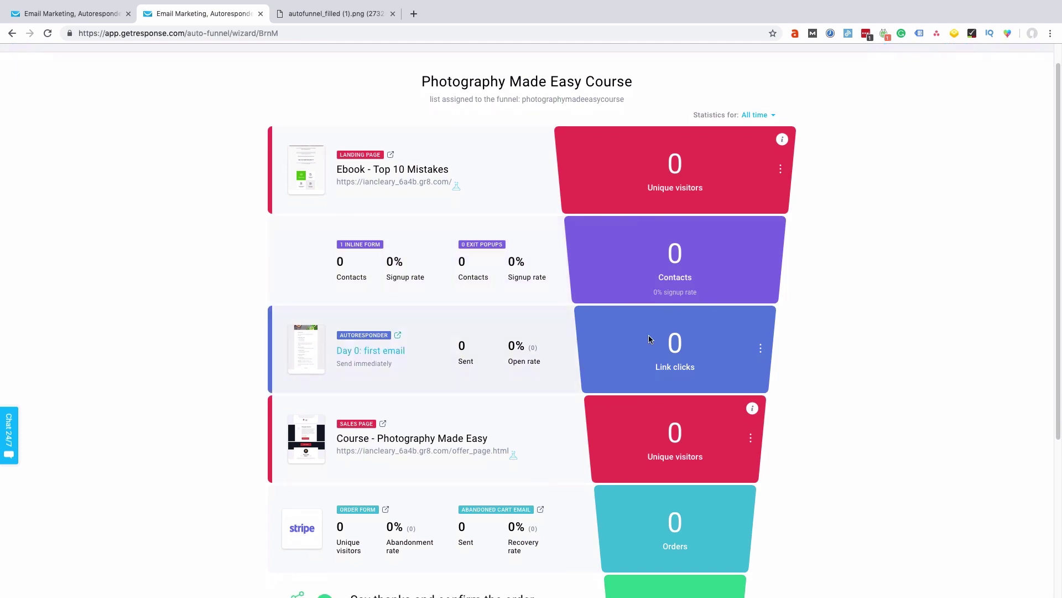
pyautogui.scroll(-1, 639, 350)
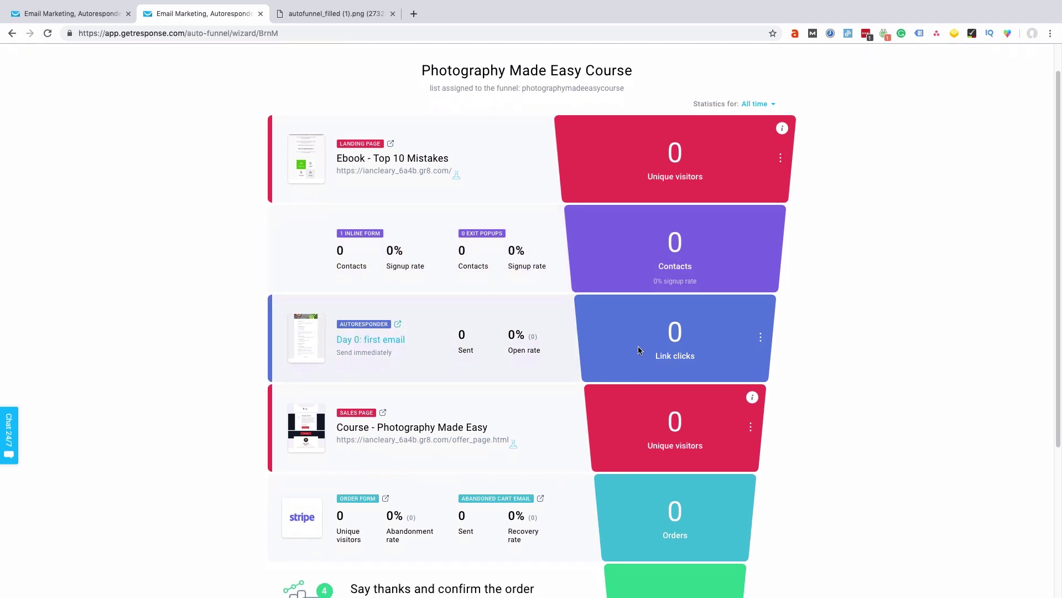
pyautogui.scroll(-1, 639, 350)
pyautogui.scroll(-2, 639, 349)
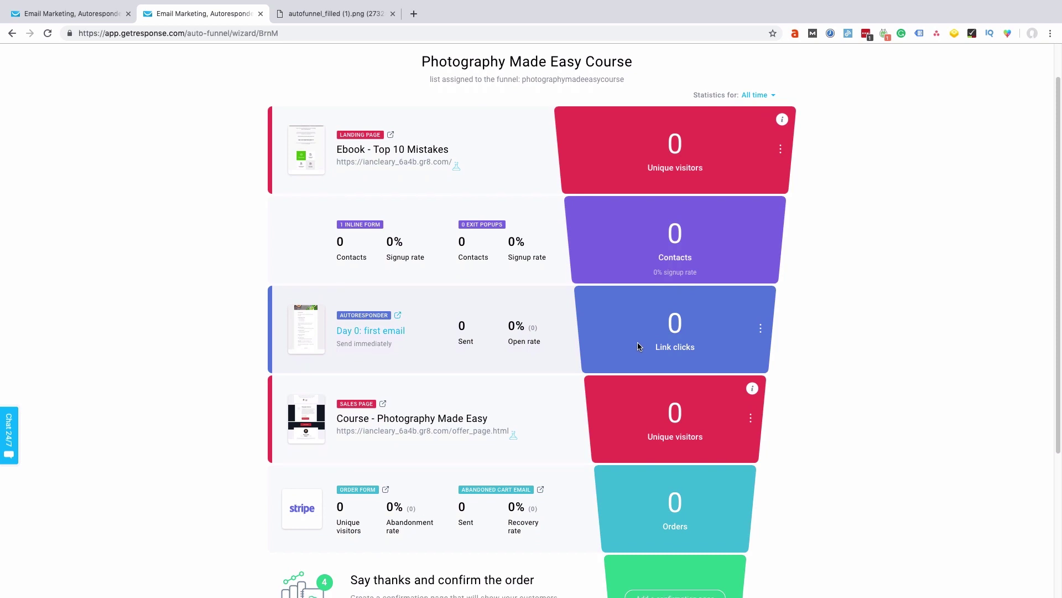
pyautogui.scroll(-2, 637, 344)
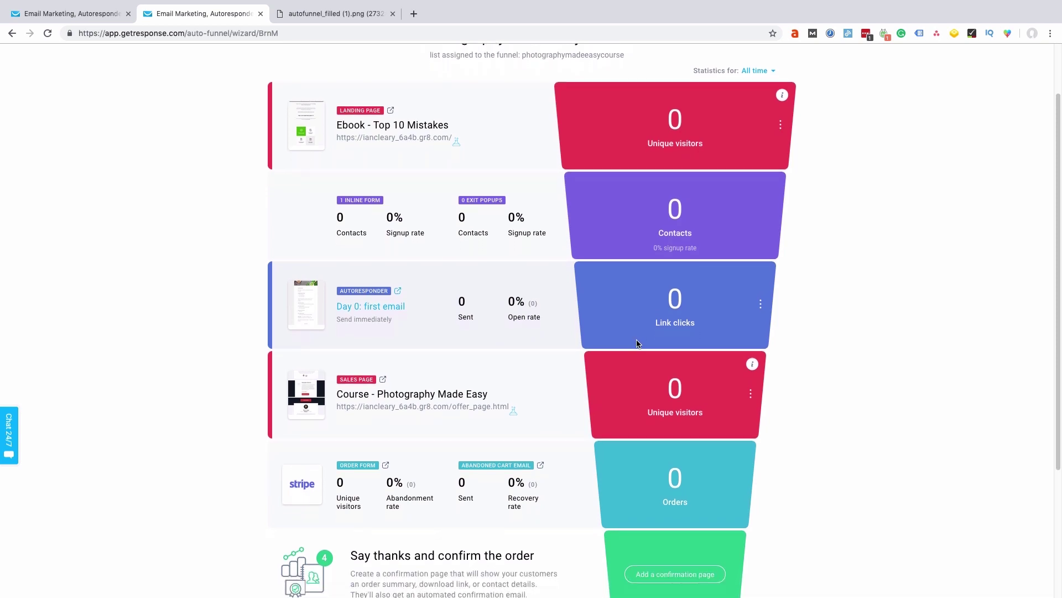
pyautogui.scroll(-1, 635, 367)
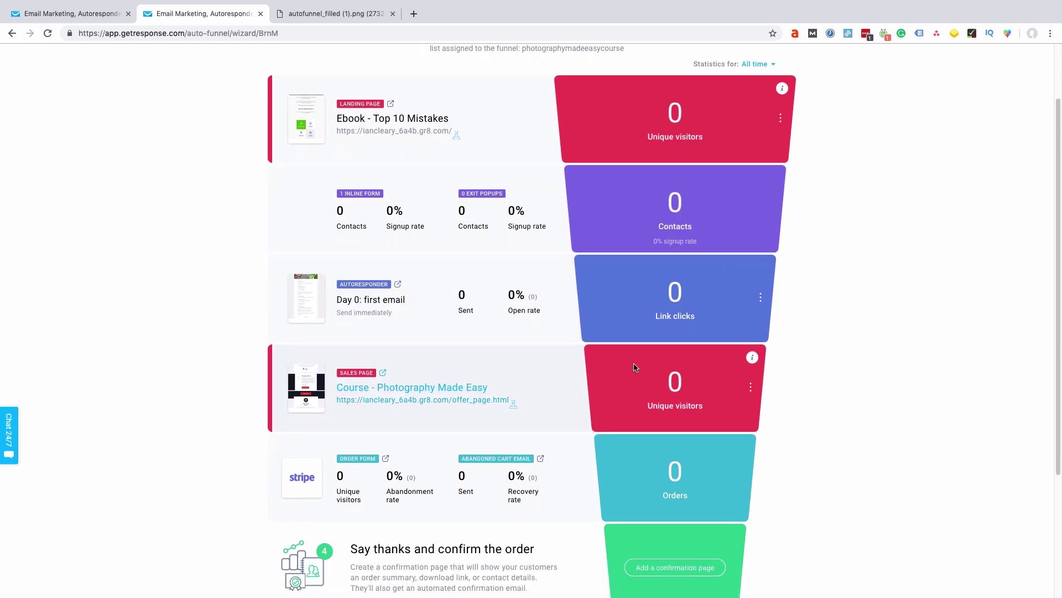
pyautogui.scroll(-2, 635, 367)
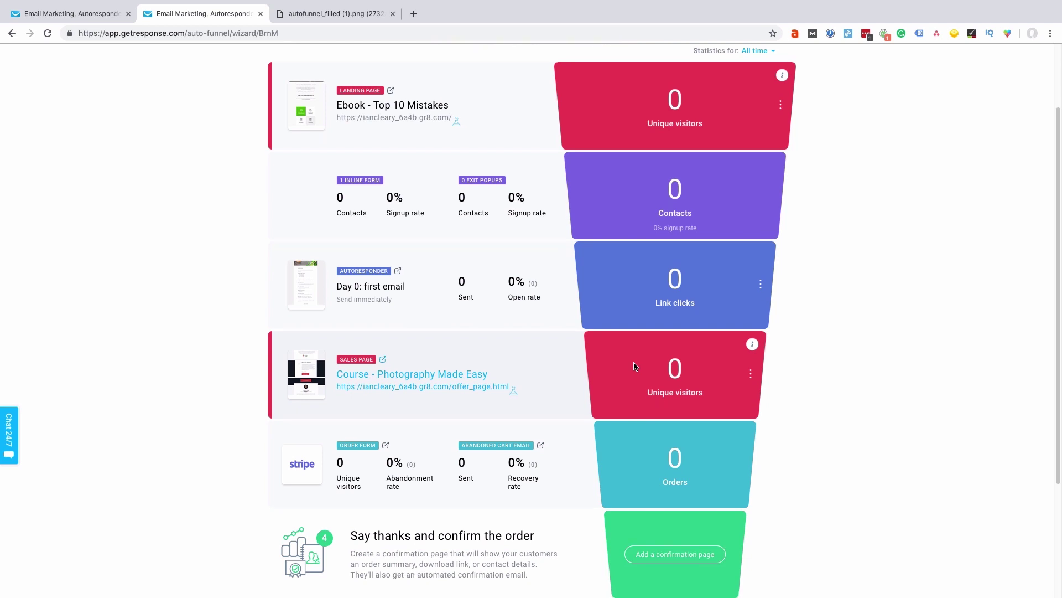
pyautogui.scroll(-1, 588, 446)
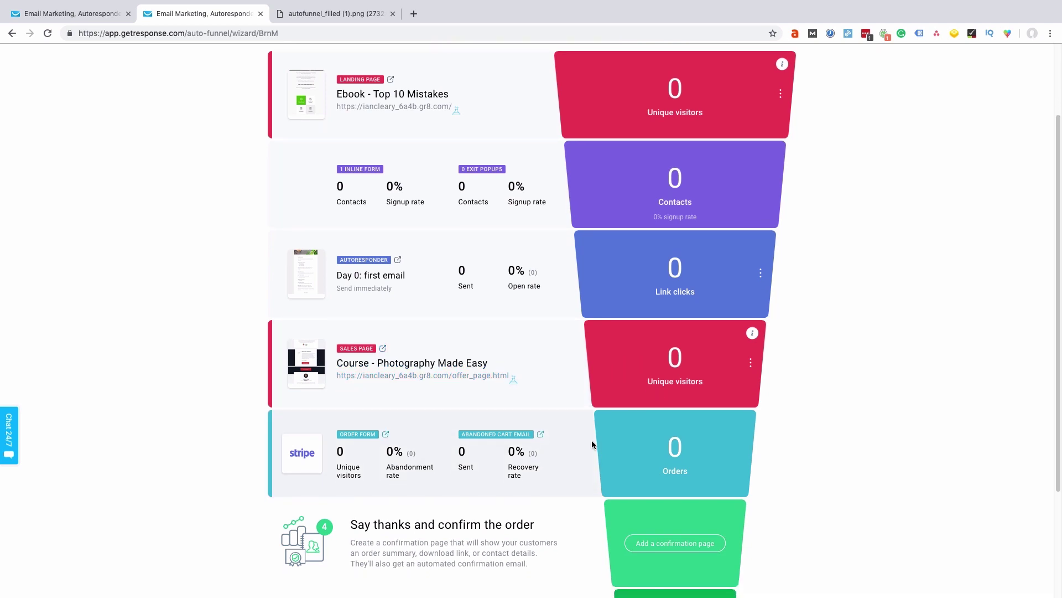
pyautogui.scroll(-1, 588, 436)
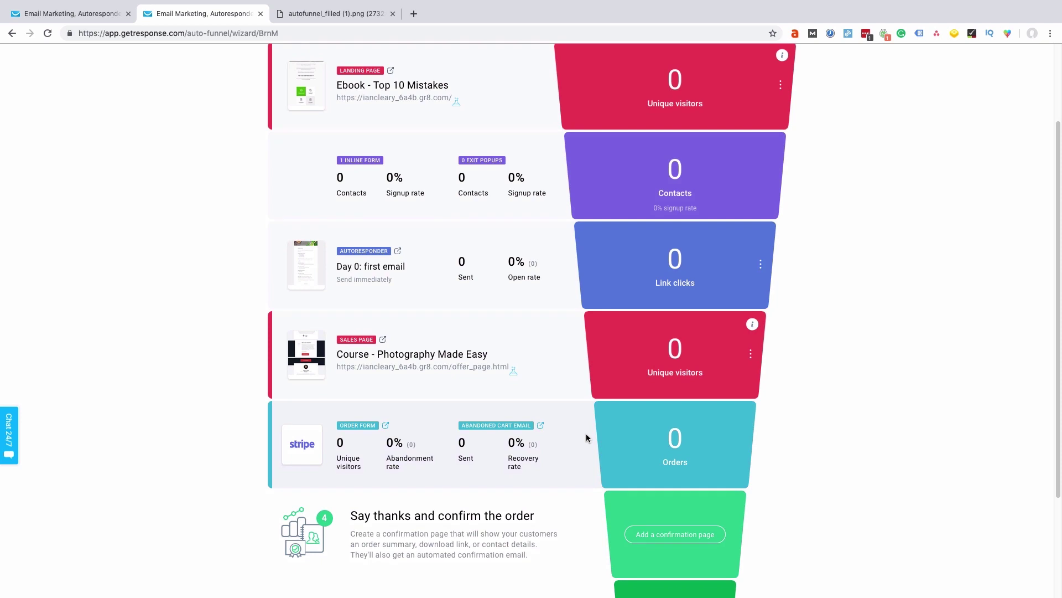
pyautogui.scroll(-2, 587, 434)
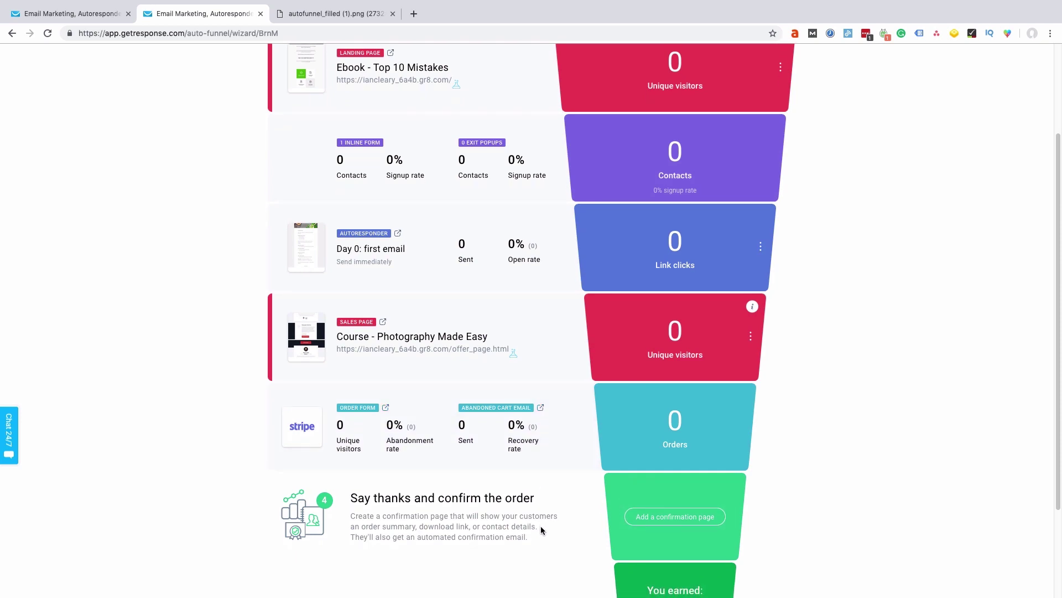
pyautogui.scroll(-1, 541, 528)
pyautogui.scroll(-1, 541, 529)
pyautogui.scroll(-1, 541, 528)
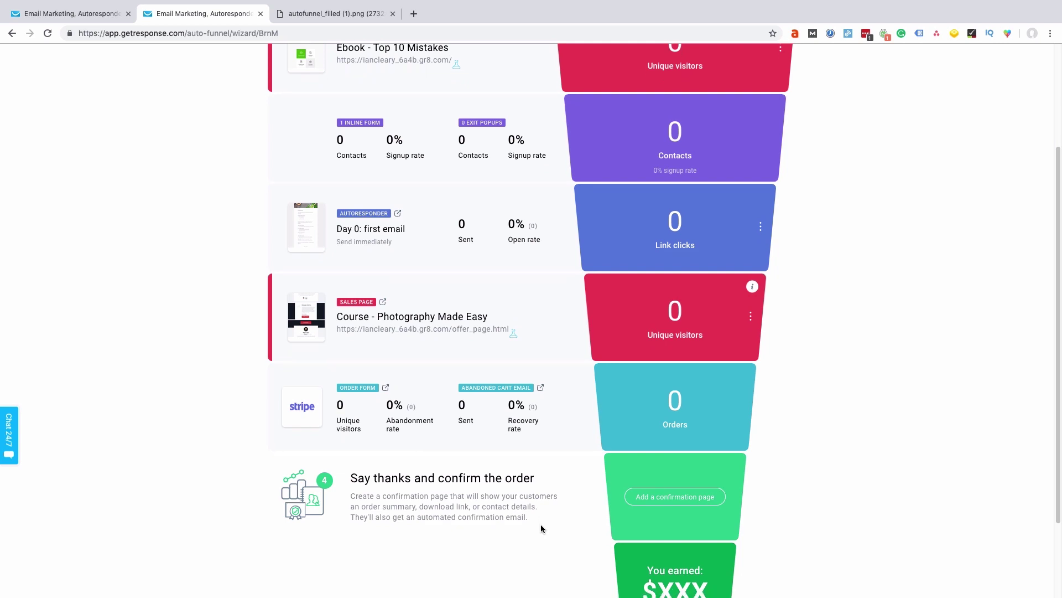
pyautogui.scroll(-1, 541, 527)
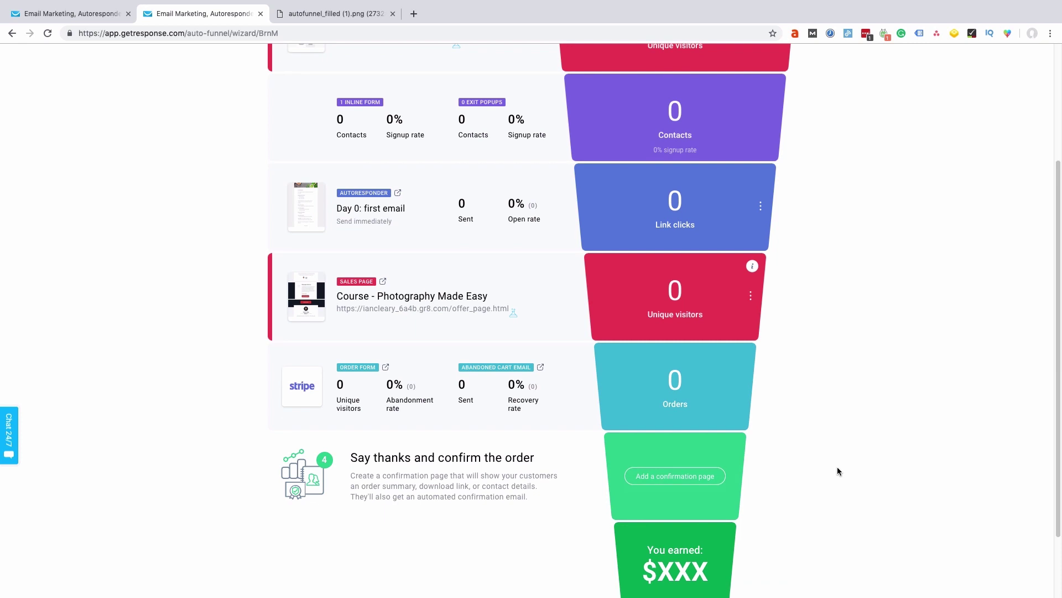
pyautogui.scroll(-2, 838, 466)
pyautogui.scroll(5, 829, 468)
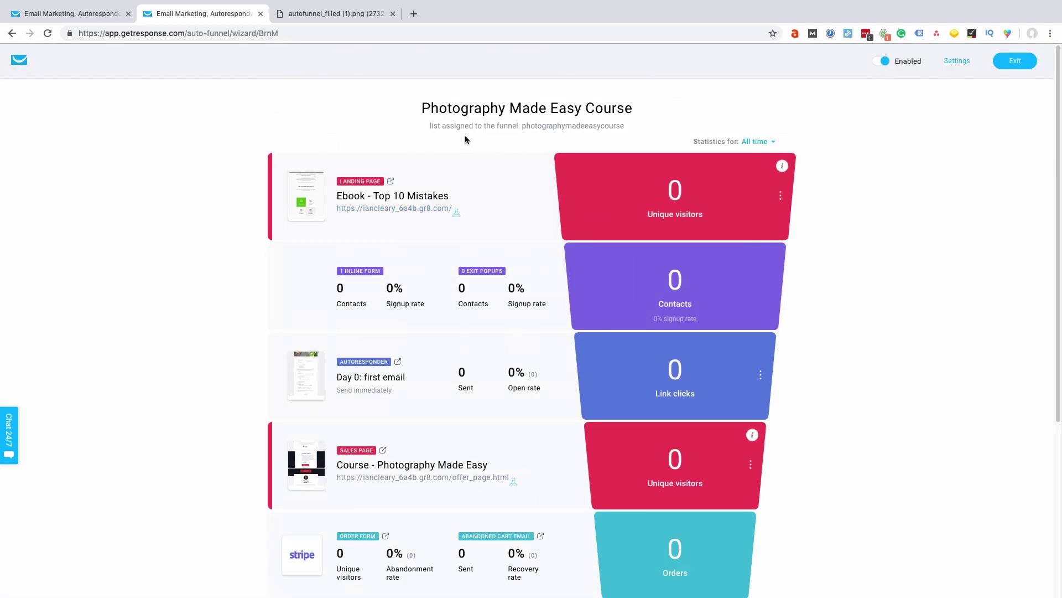
# Show the autofunnel_filled (1).png example funnel with 2137 visitors and $3761 earned.
pyautogui.click(340, 14)
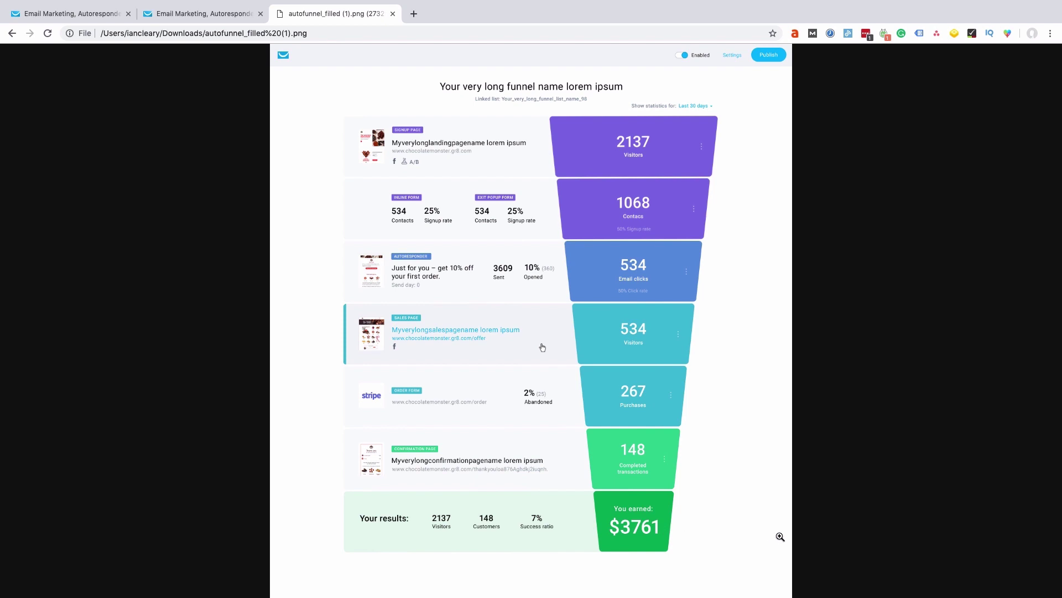
pyautogui.moveTo(913, 597)
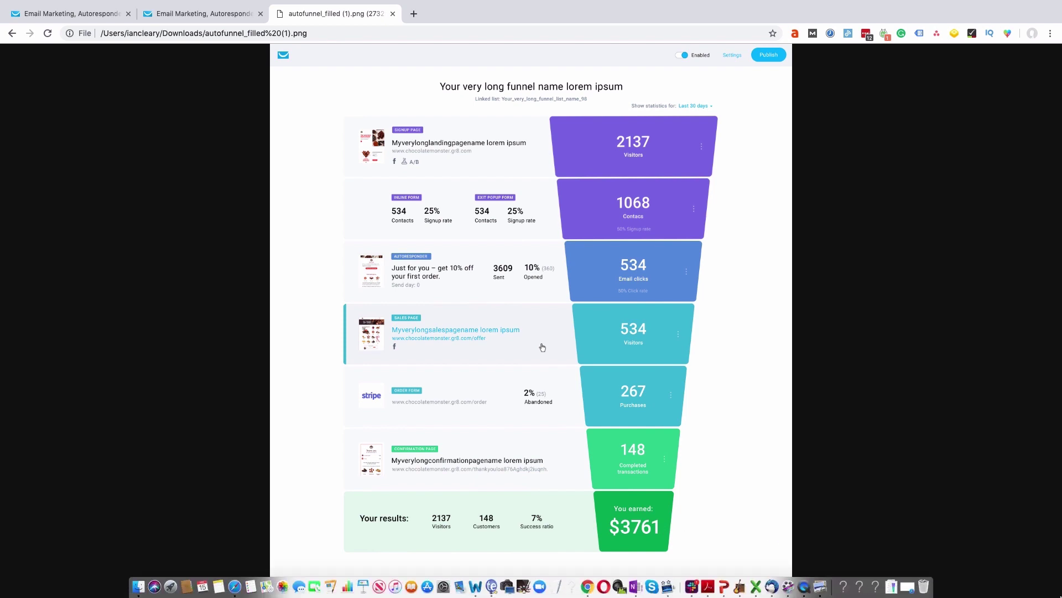